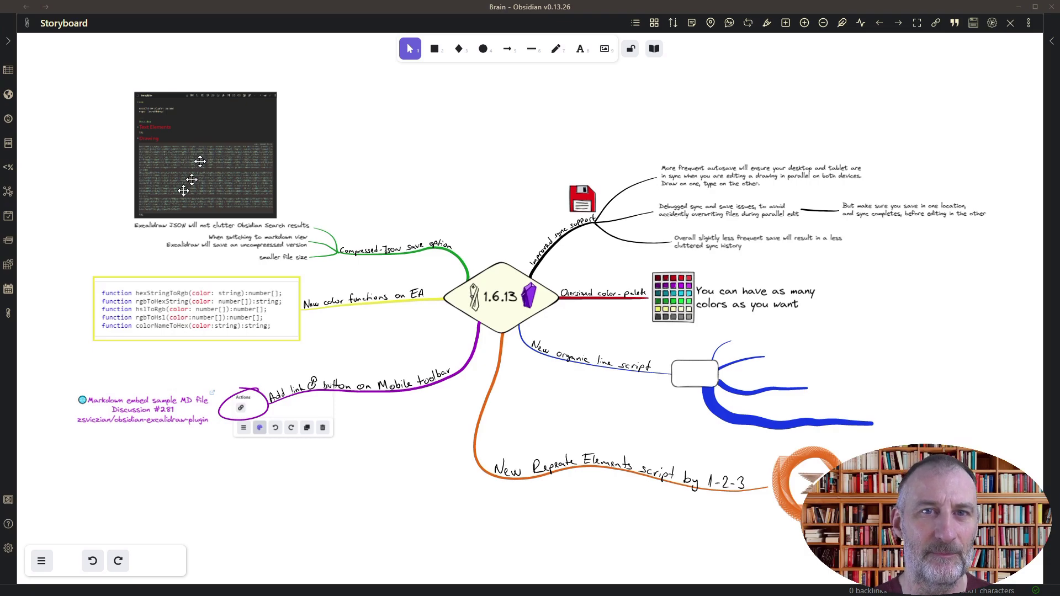
- Zoom and pan the 1.6.13 mind map across its left branches, sync-support notes and colour palette
scroll(370, 229, "up", 4)
scroll(370, 229, "up", 2)
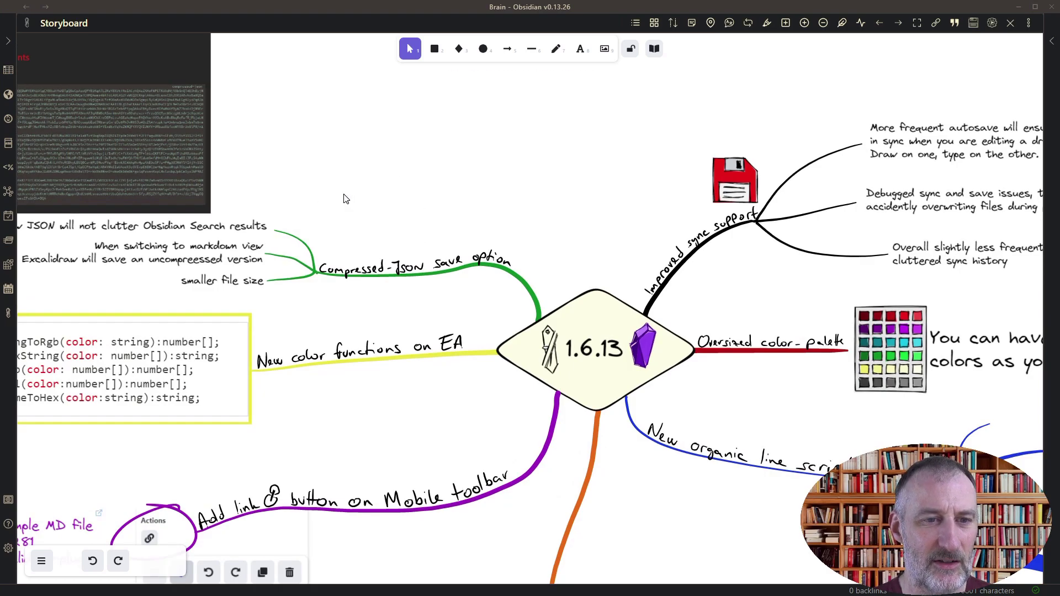
left_click_drag(331, 189, 522, 270)
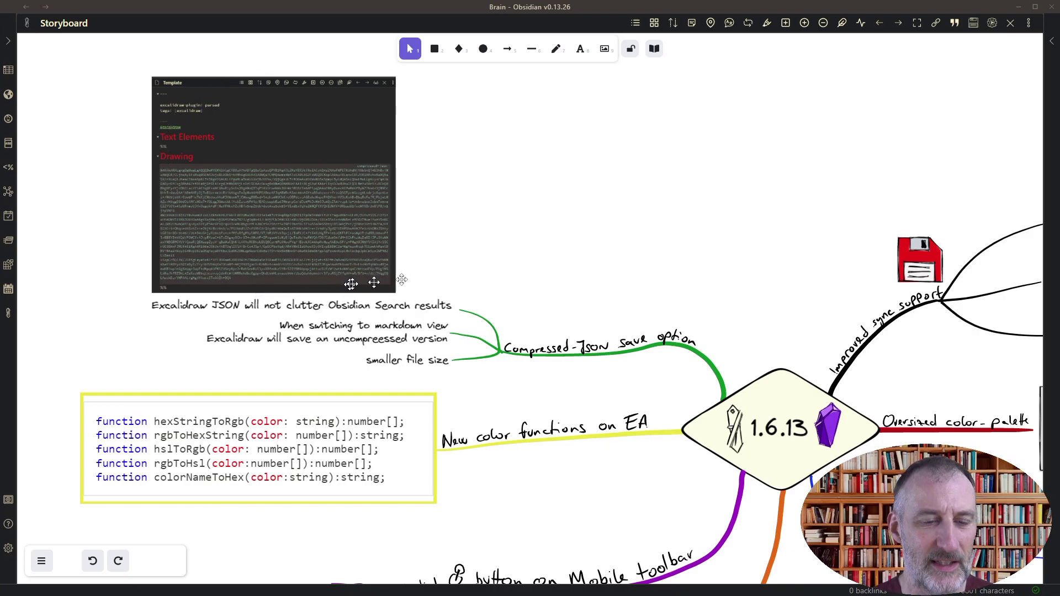
left_click_drag(811, 213, 392, 229)
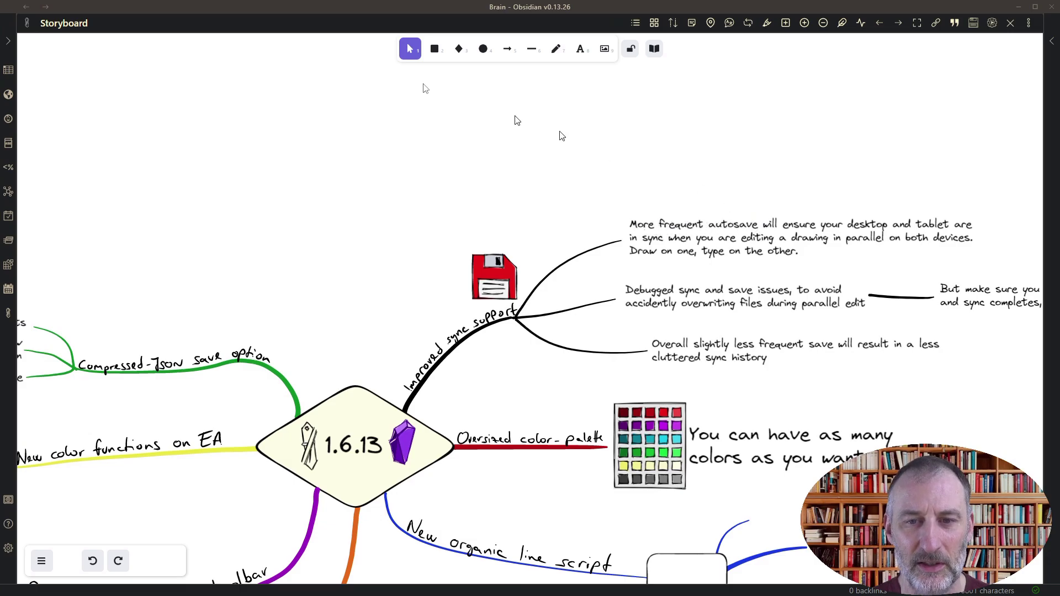
left_click(11, 44)
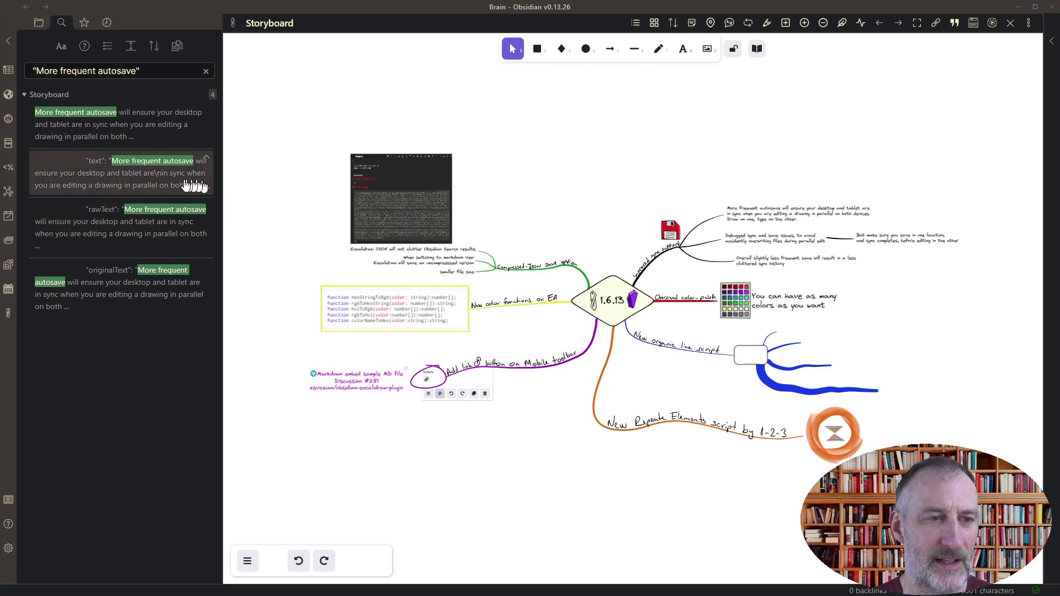
left_click(1030, 24)
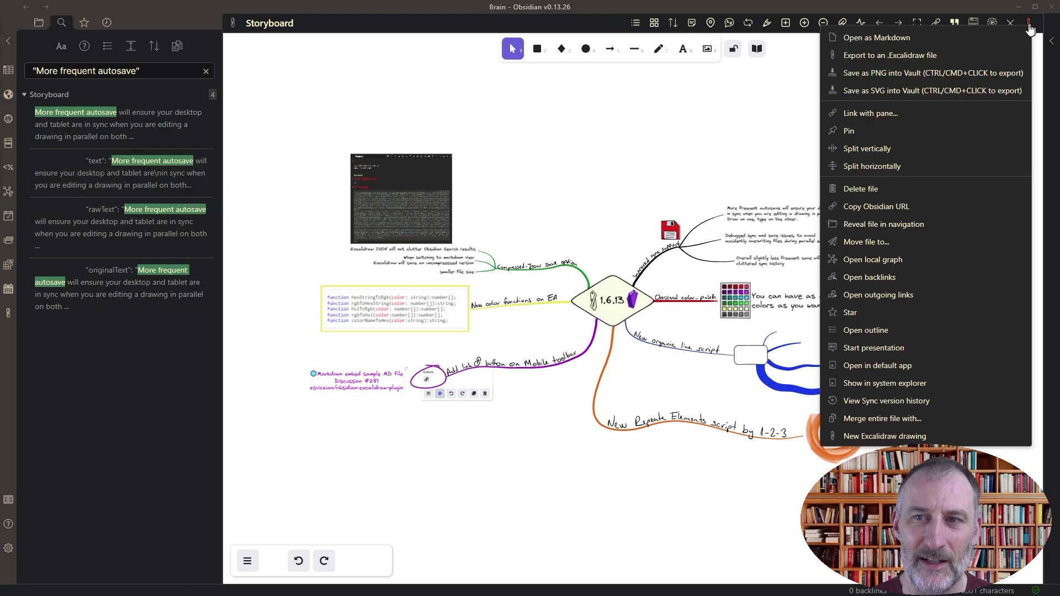
left_click(933, 39)
scroll(602, 231, "down", 8)
scroll(602, 230, "down", 7)
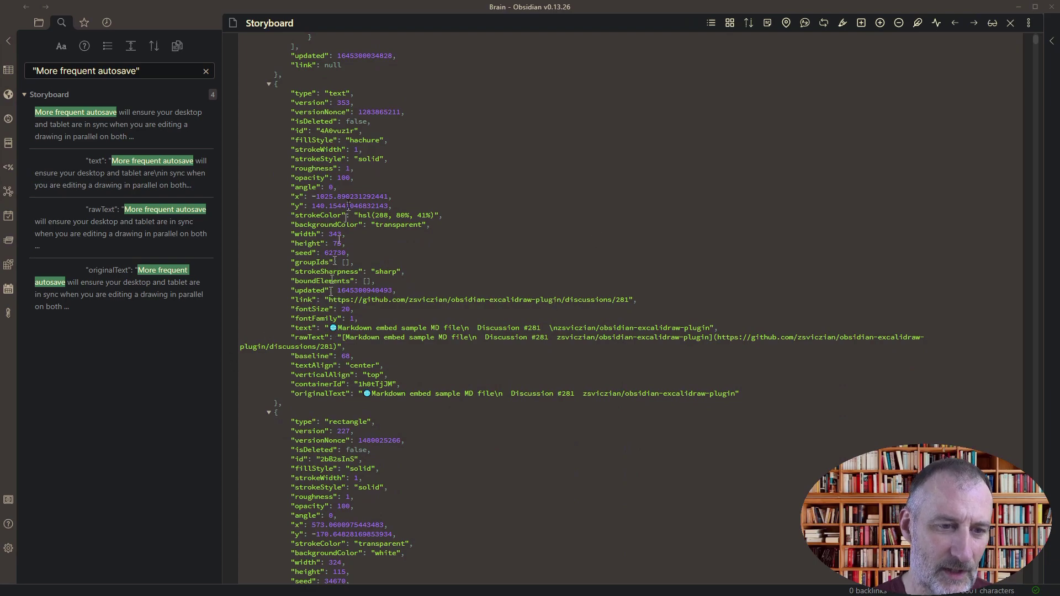
scroll(301, 124, "down", 3)
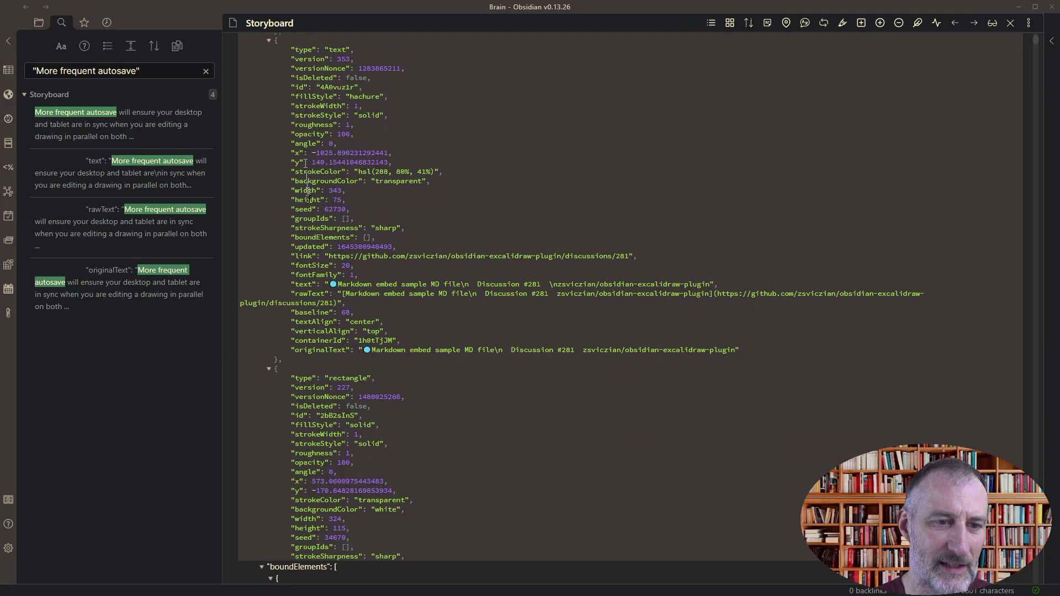
scroll(376, 301, "up", 3)
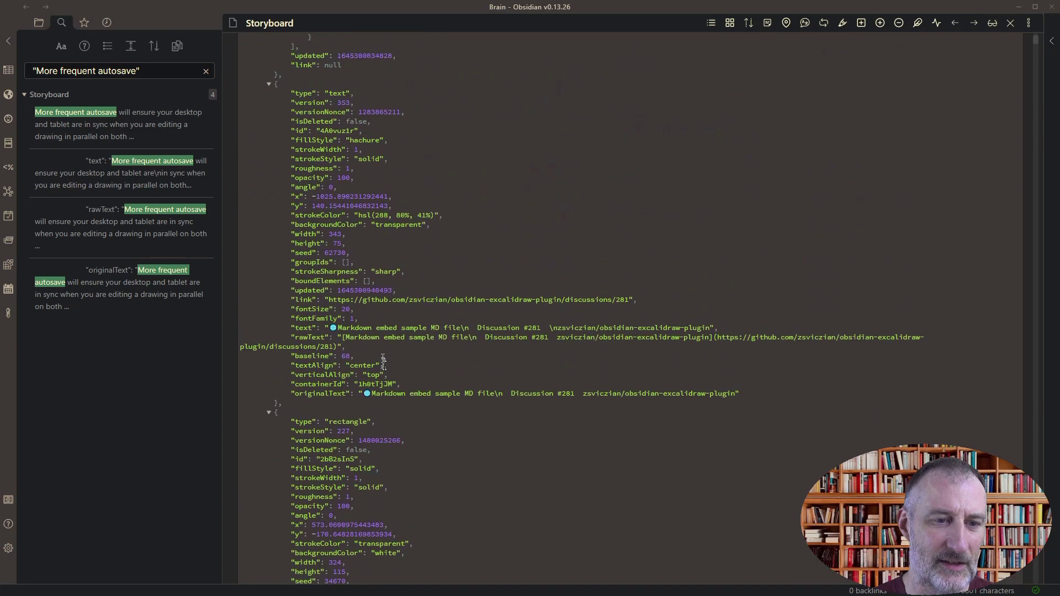
- Return to the drawing, enable Compress Excalidraw JSON in Markdown, and force-save the Storyboard
left_click(1029, 23)
left_click(1002, 32)
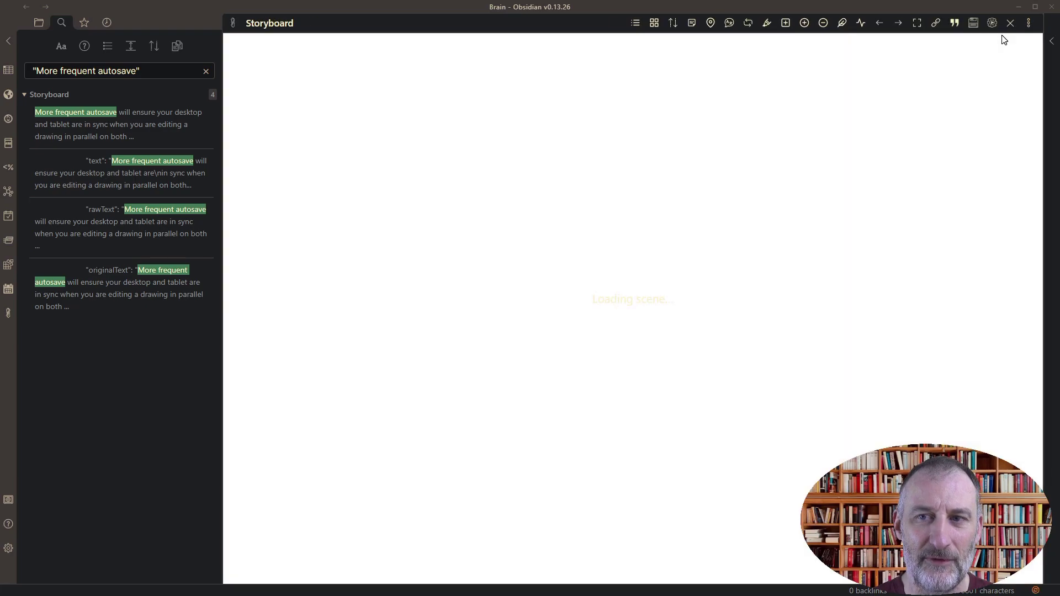
left_click(8, 549)
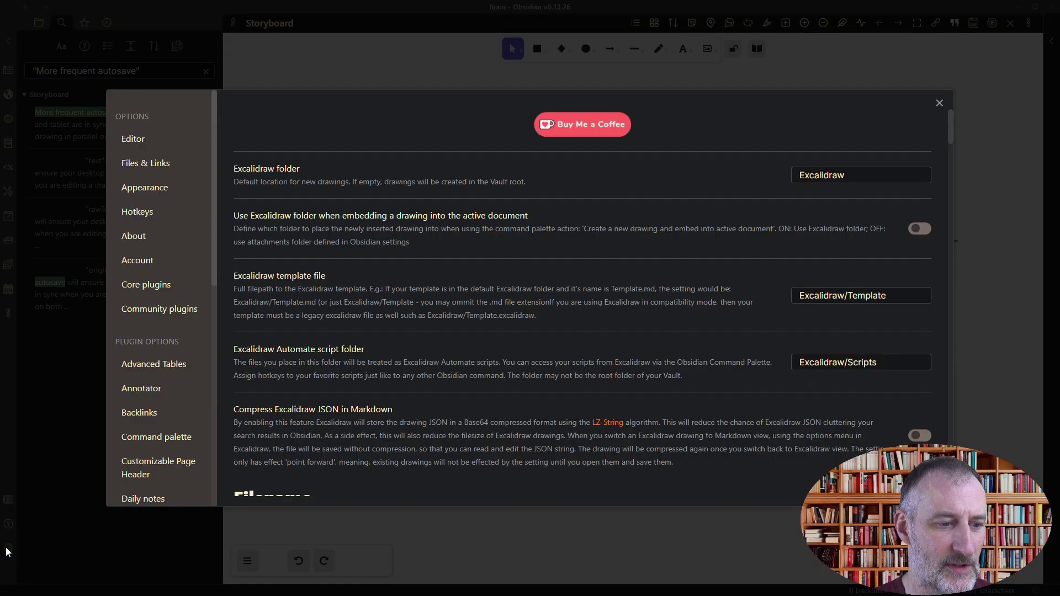
scroll(150, 331, "down", 2)
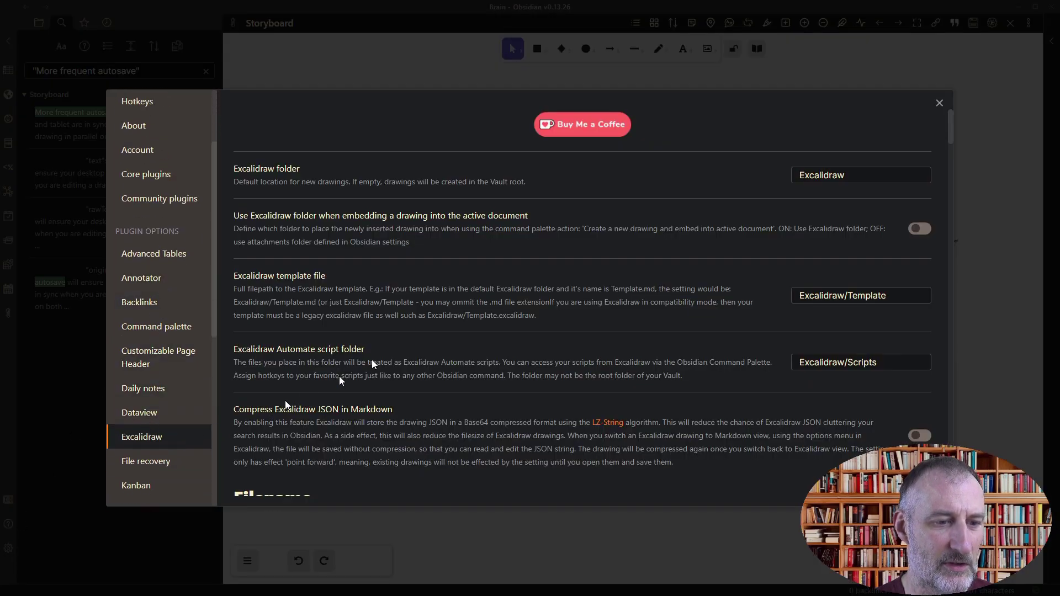
scroll(339, 338, "down", 1)
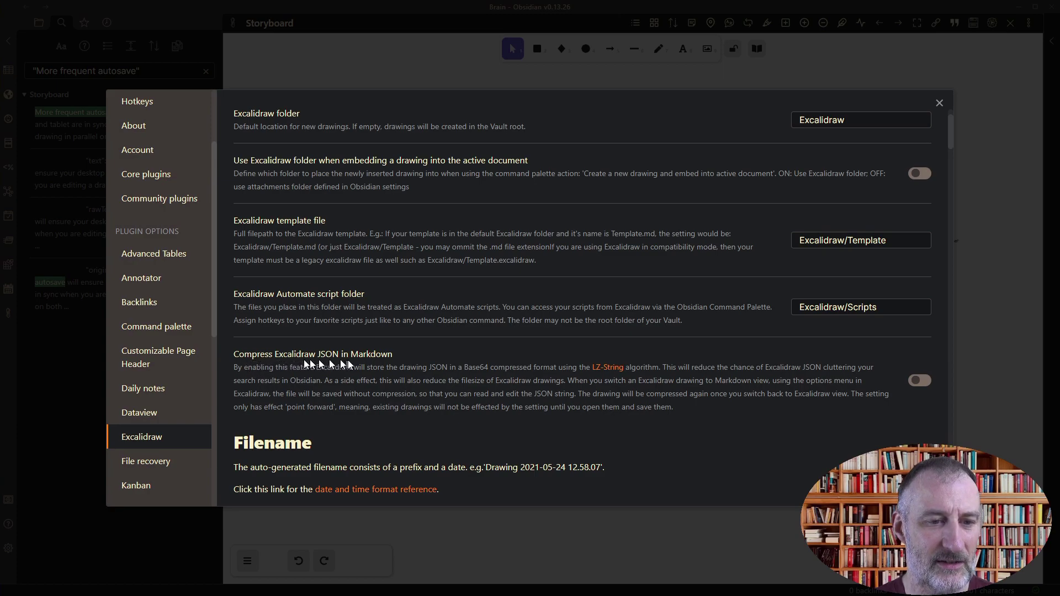
left_click(917, 387)
left_click(939, 104)
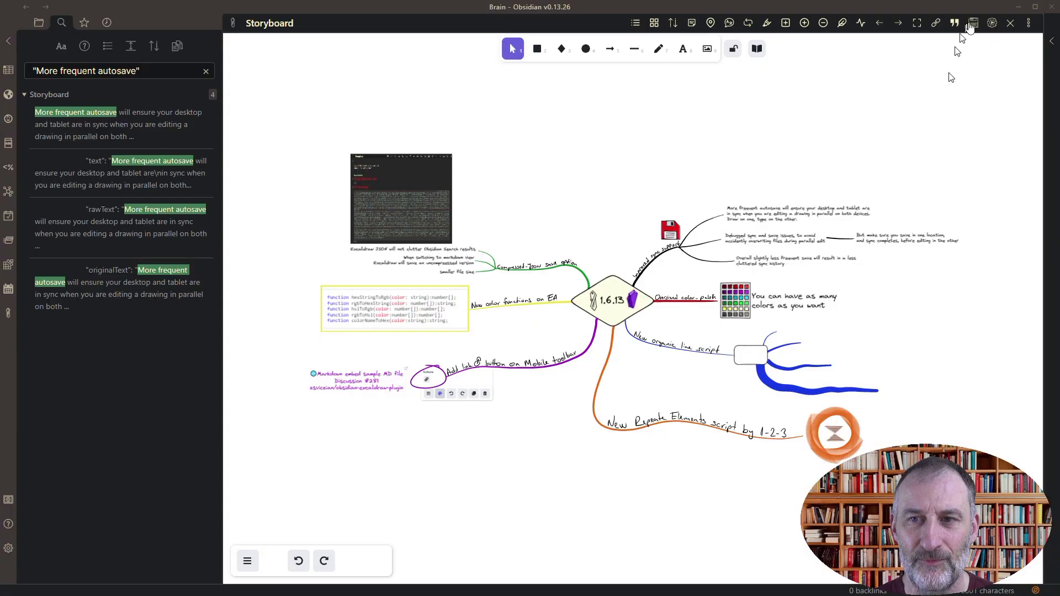
left_click(974, 25)
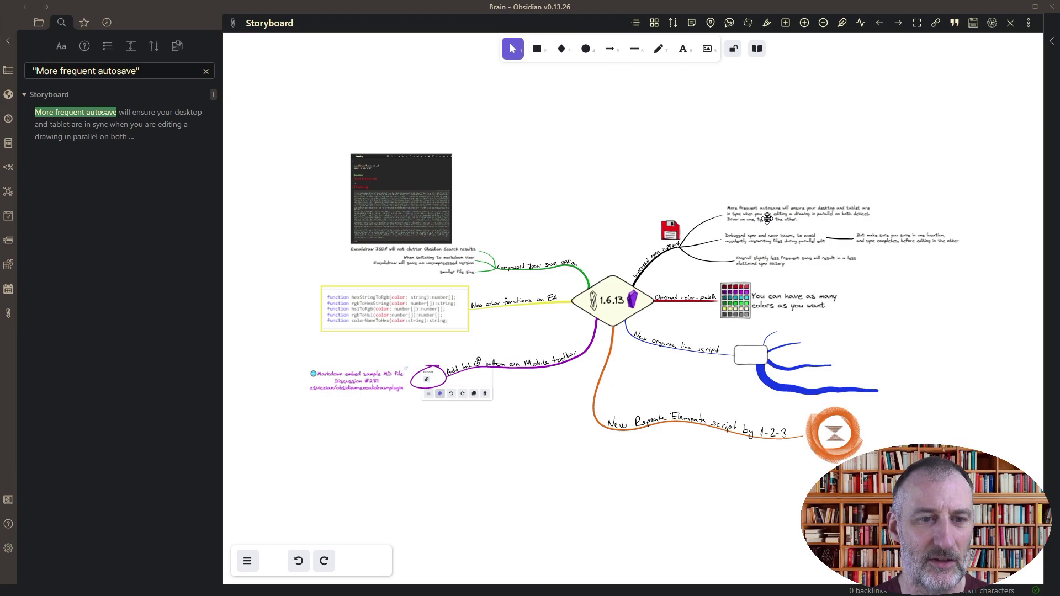
left_click(8, 41)
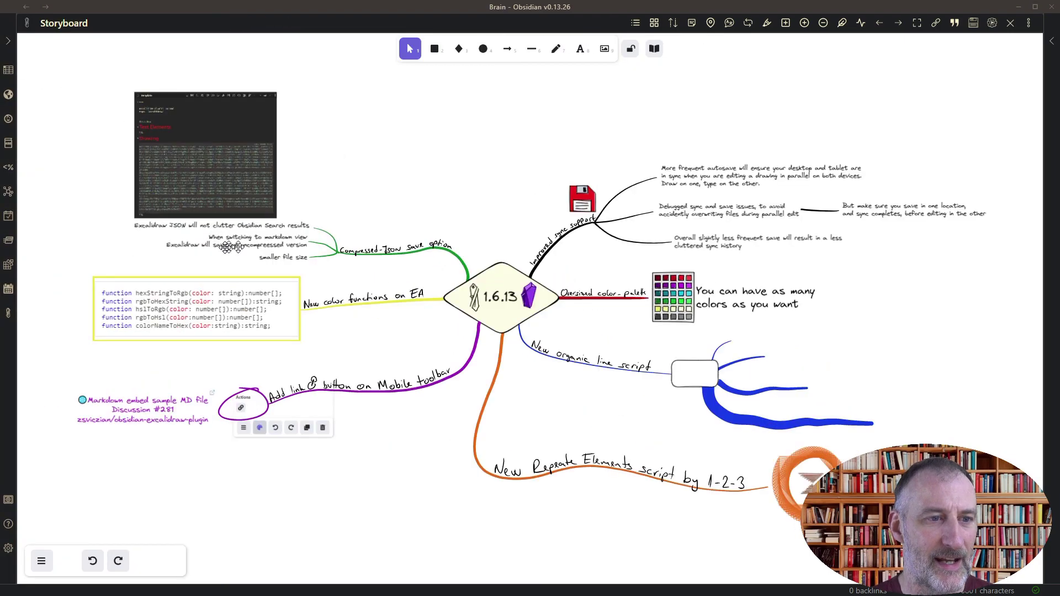
scroll(255, 222, "up", 3)
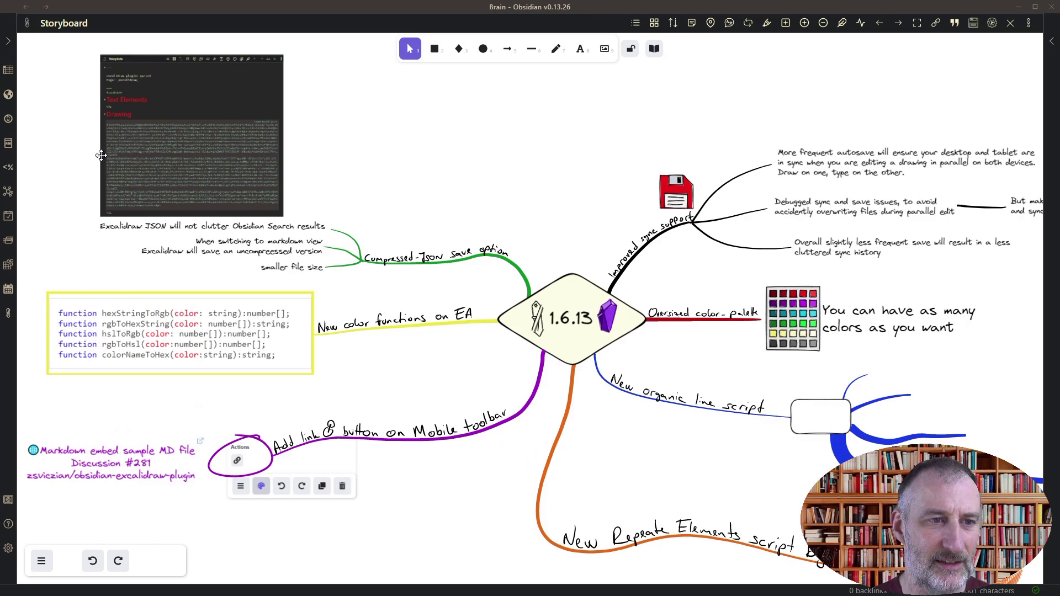
left_click(1029, 22)
left_click(905, 39)
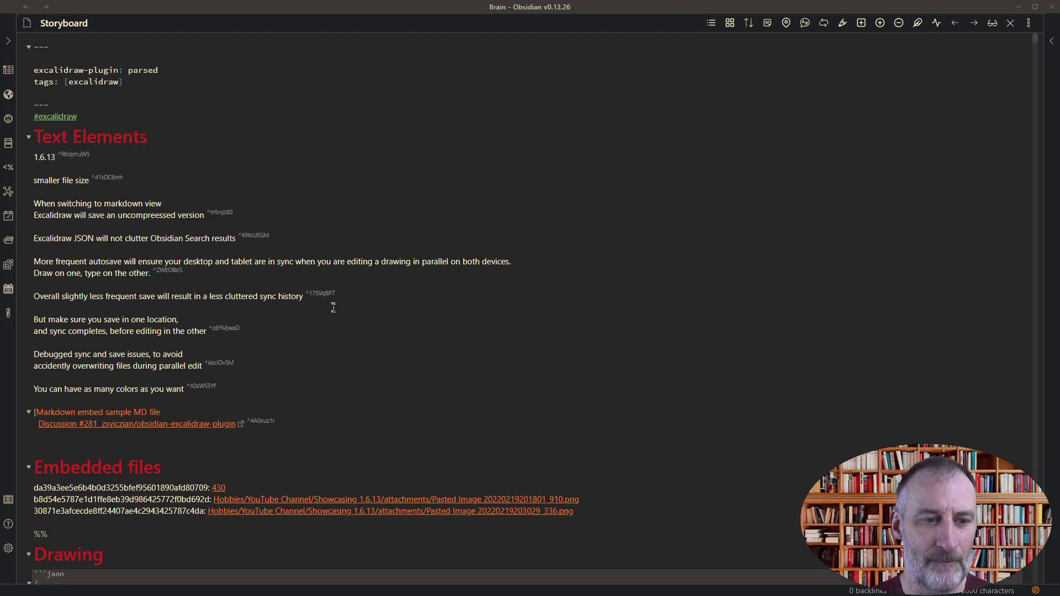
scroll(333, 308, "down", 15)
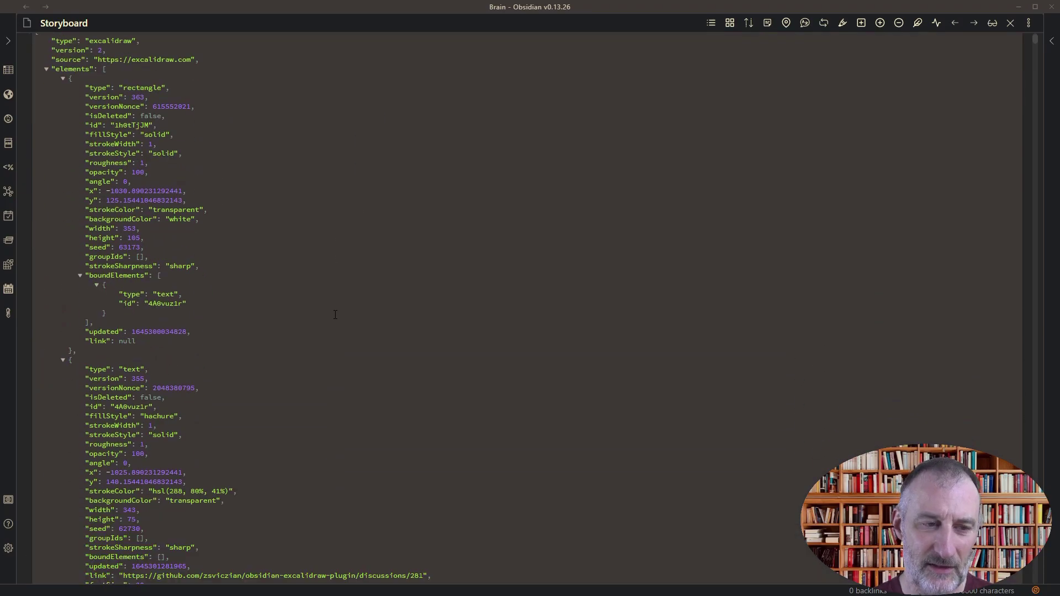
scroll(335, 314, "up", 8)
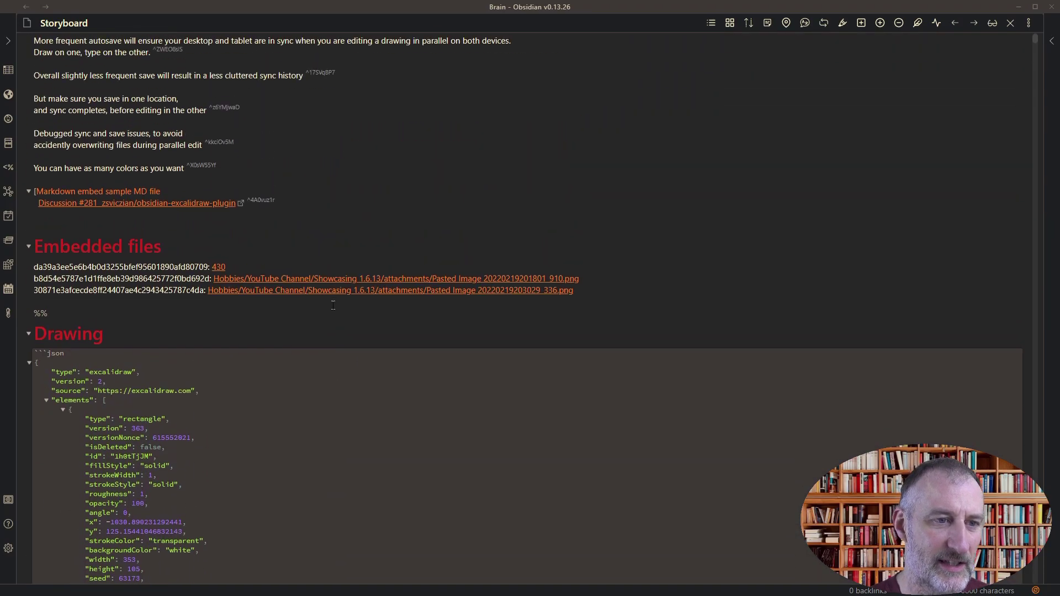
left_click(1030, 25)
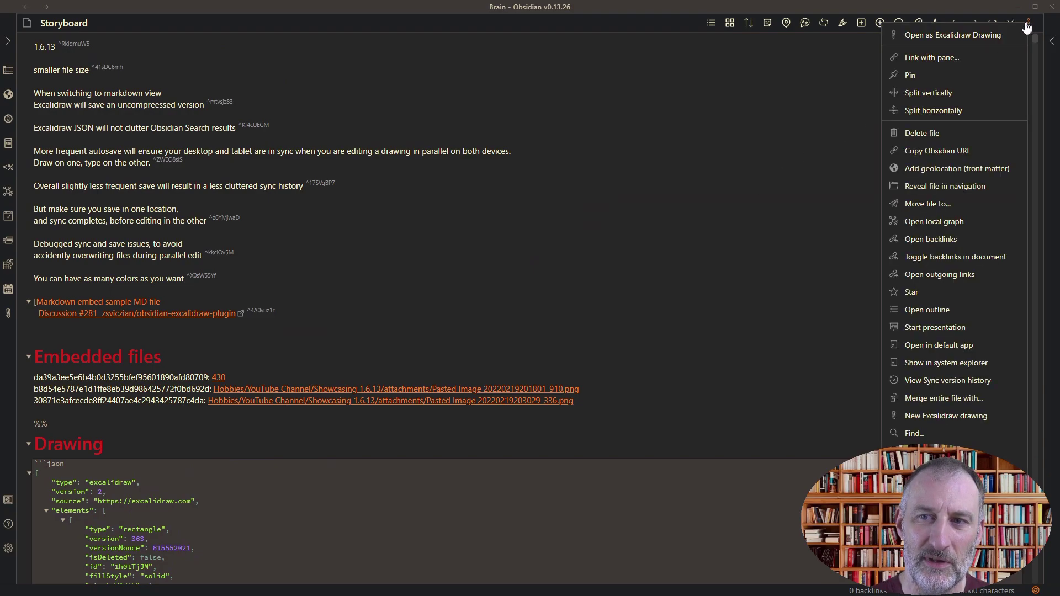
left_click(993, 31)
left_click(1028, 24)
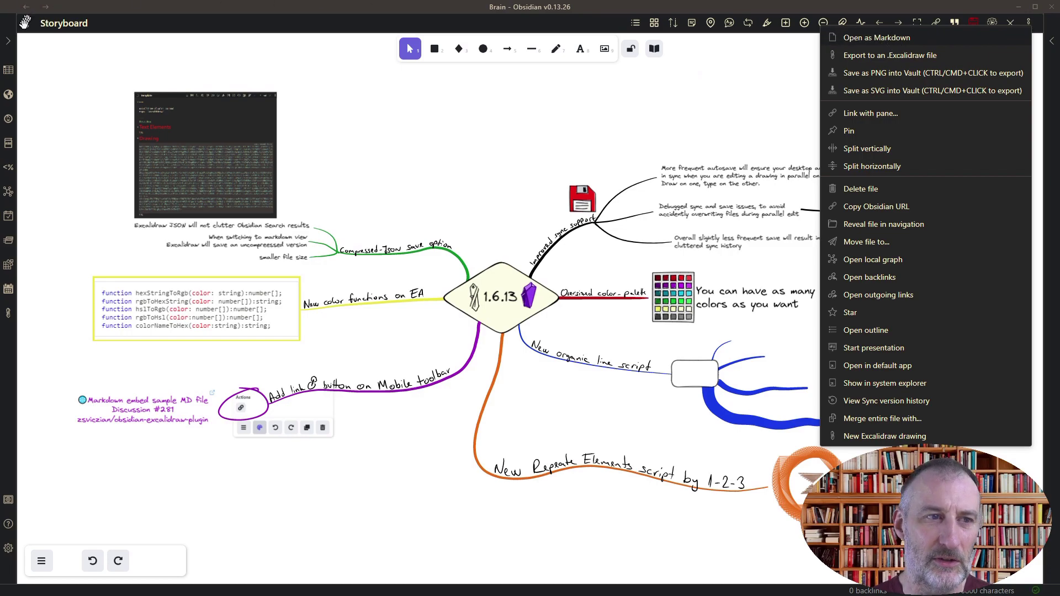
left_click(8, 41)
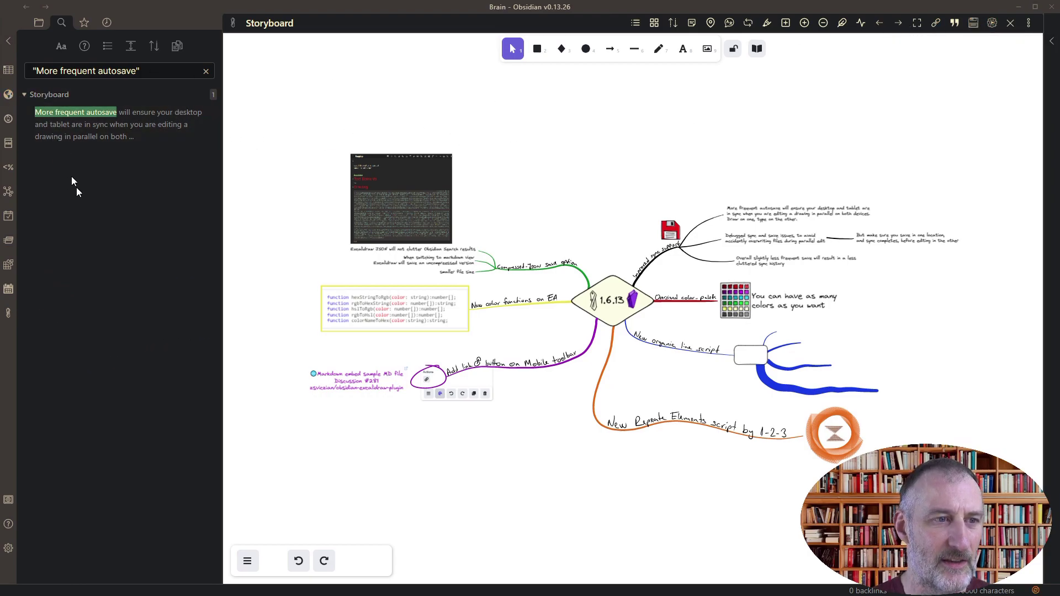
- Draw a rectangle above the 1.6.13 node containing the text 'This is my text element'
left_click(8, 41)
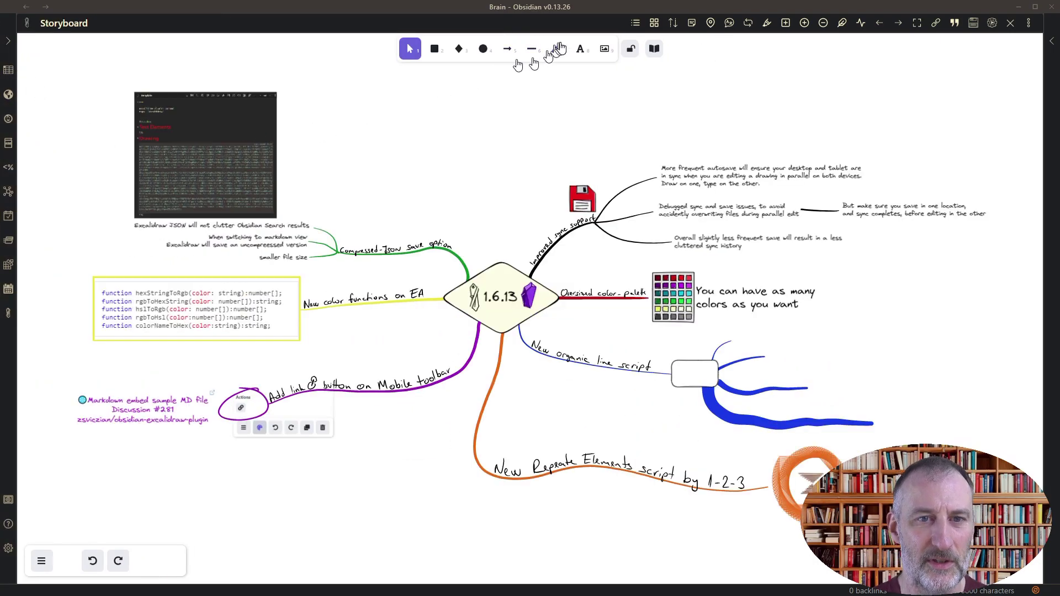
left_click(439, 51)
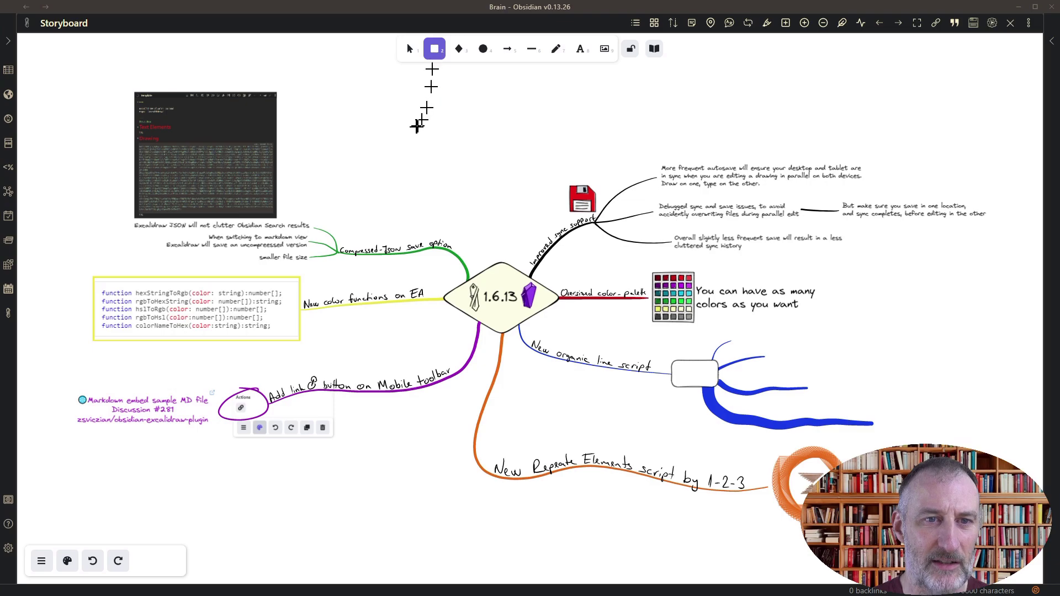
left_click_drag(378, 100, 556, 203)
key("Return")
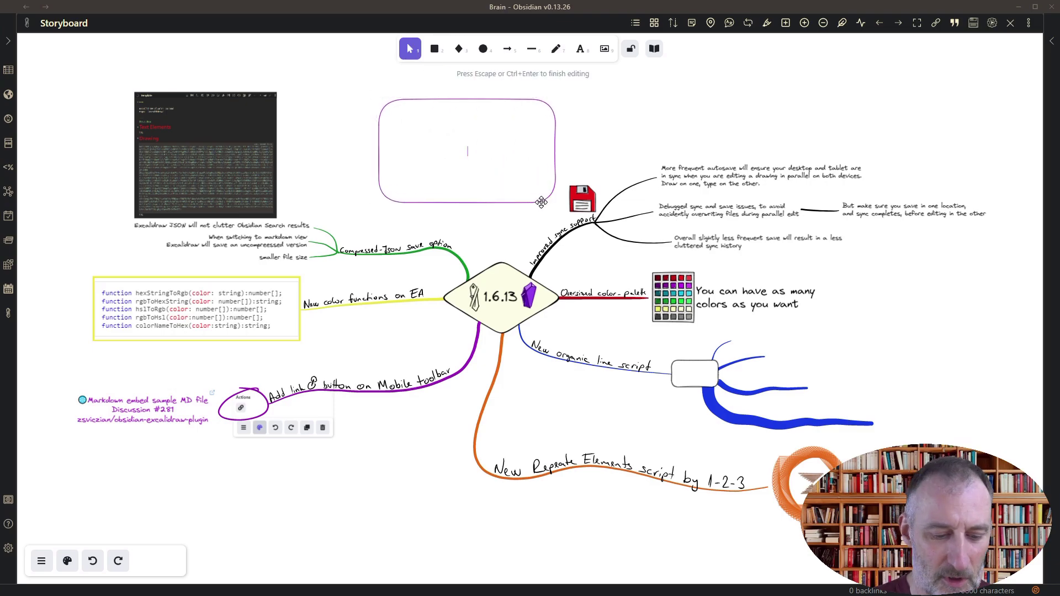
type("This is my")
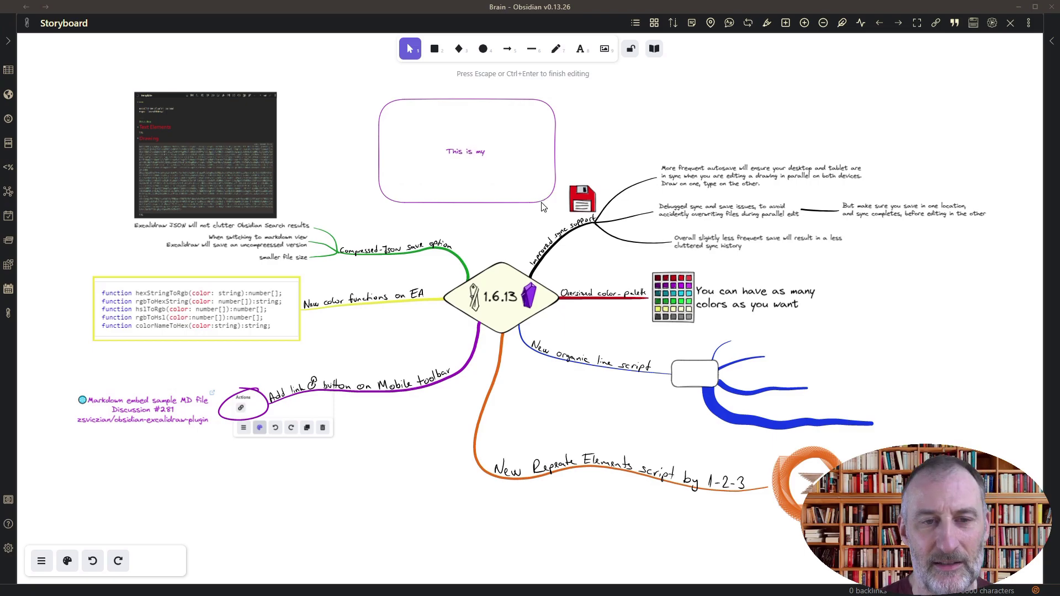
type(" text ele")
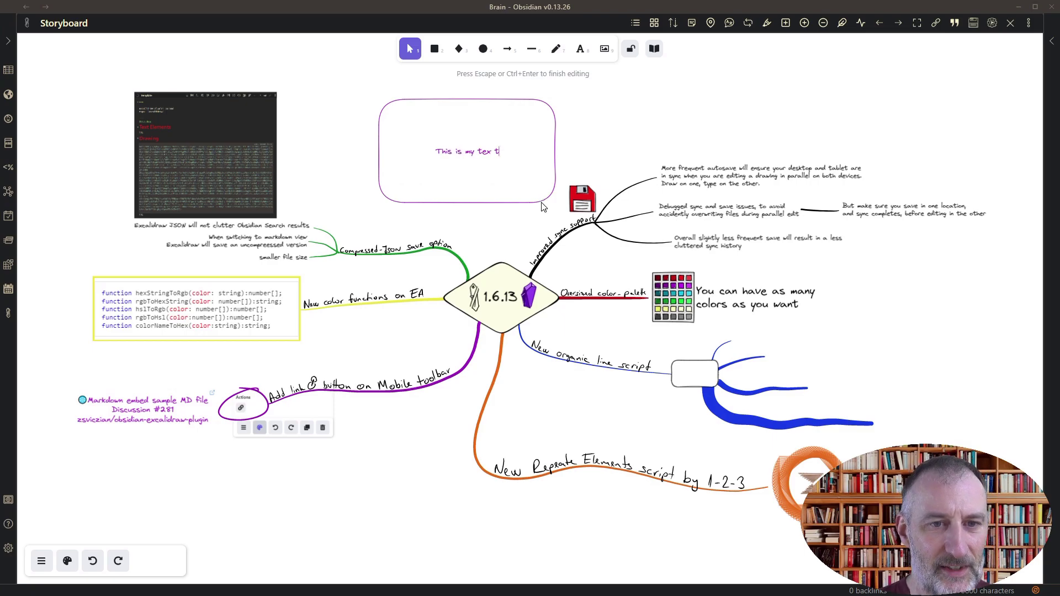
type("ment")
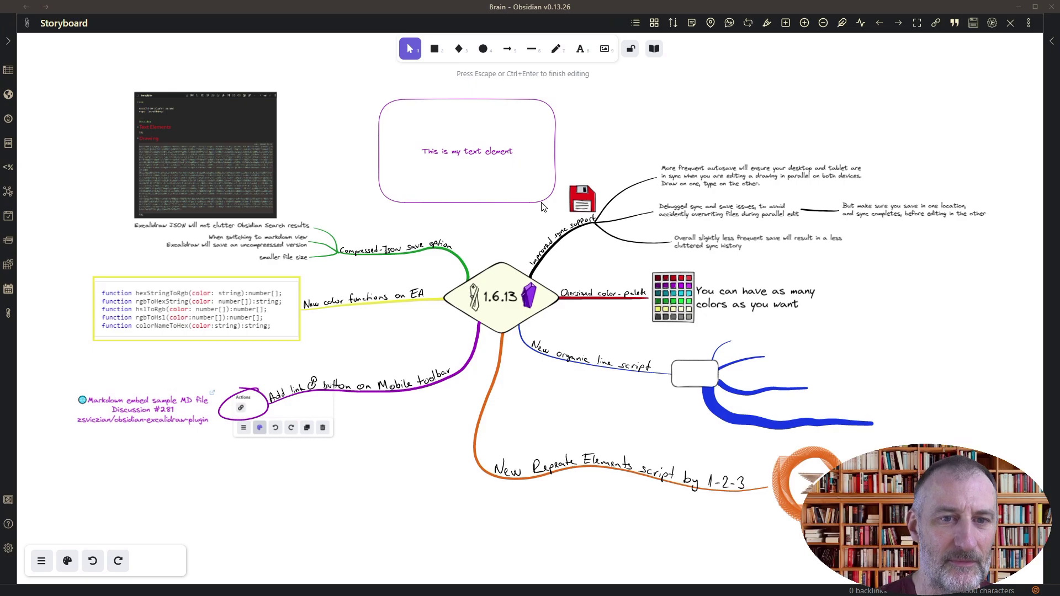
left_click(619, 131)
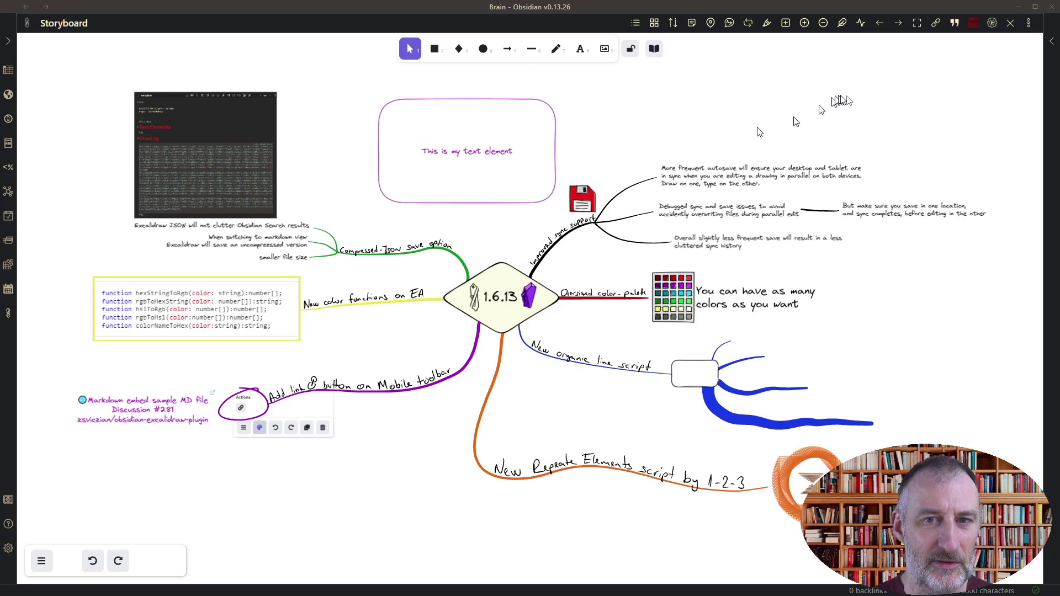
- Force-save the drawing and split it vertically into two side-by-side panes
left_click(975, 24)
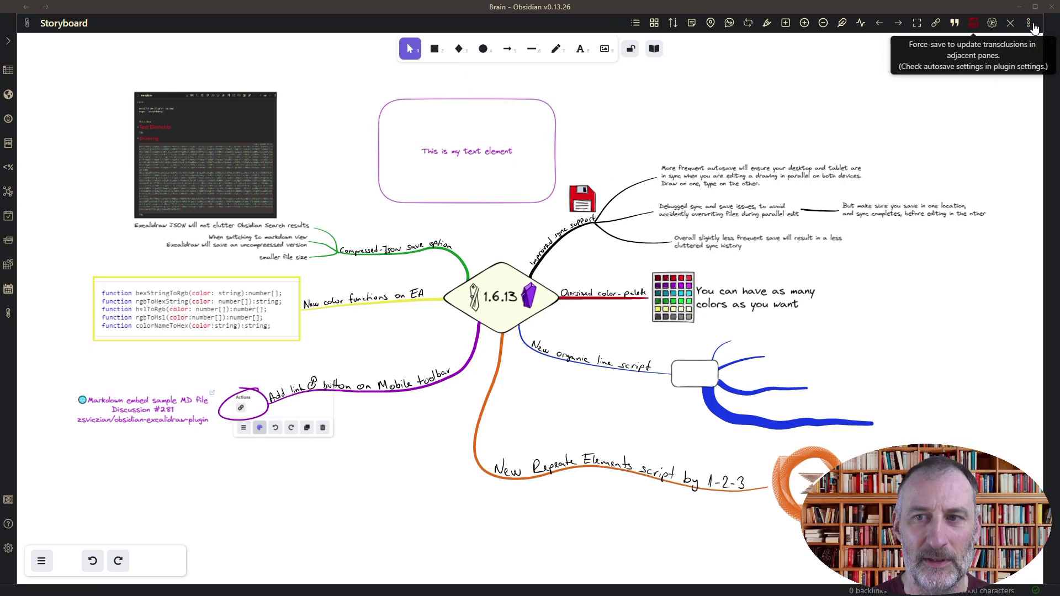
left_click(1029, 23)
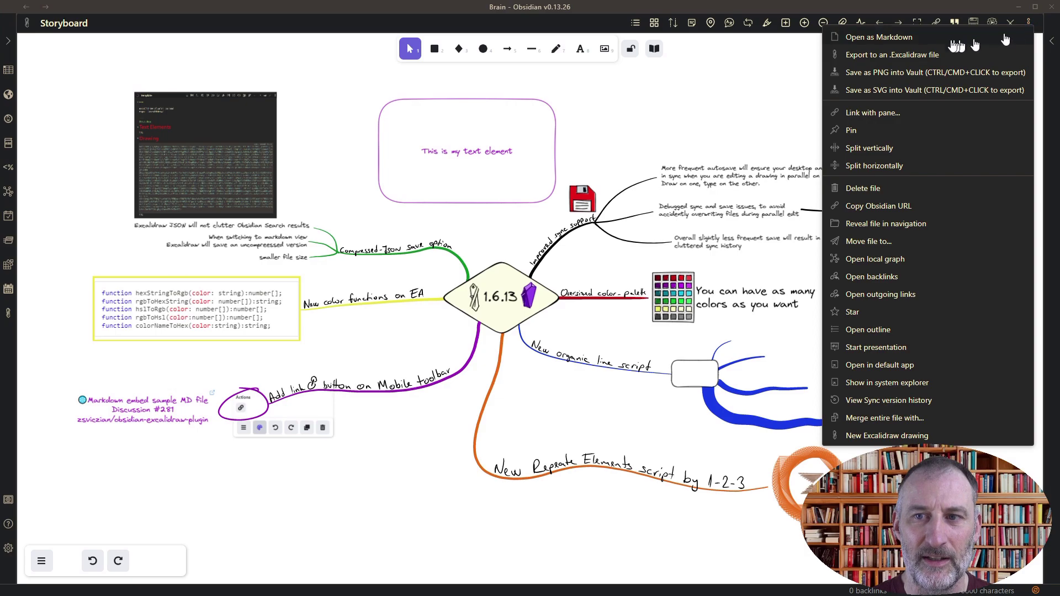
left_click(878, 148)
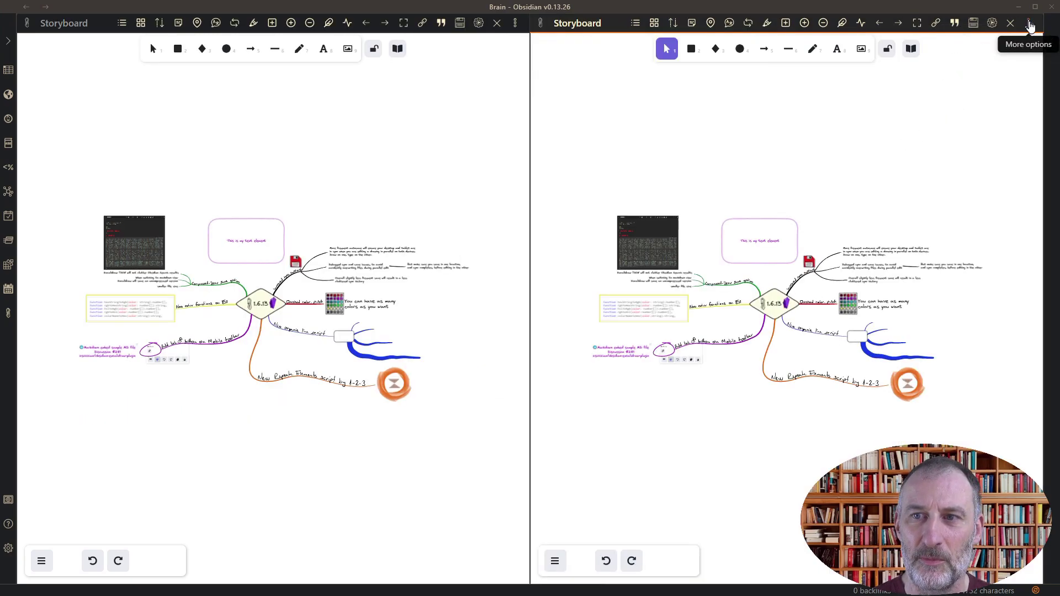
- Show the right pane as Markdown and append '. And I can edit this in markdown' to the text
left_click(1029, 22)
left_click(904, 39)
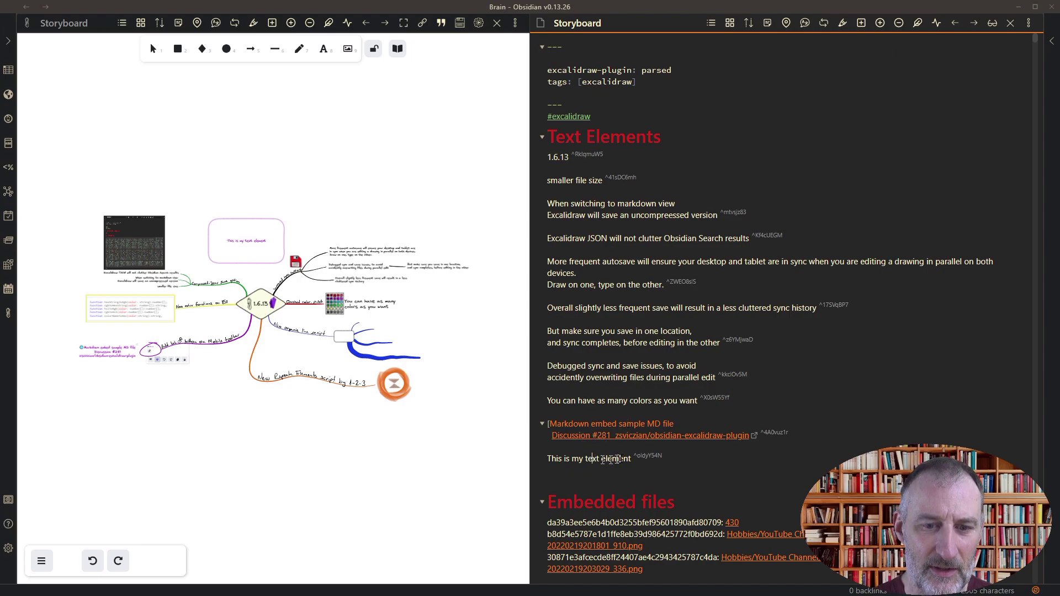
type(".")
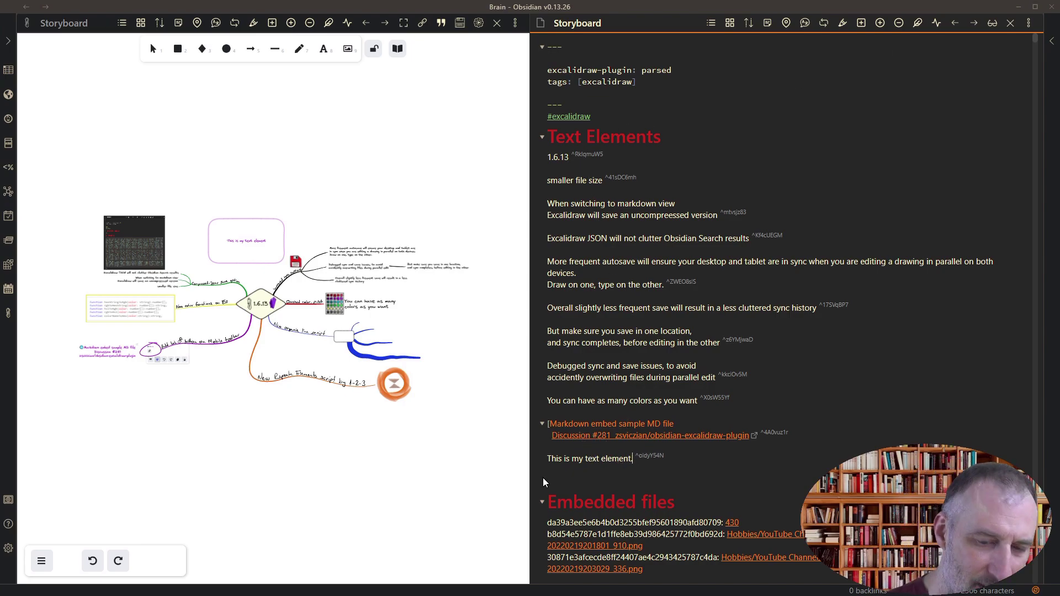
type(" And I can ")
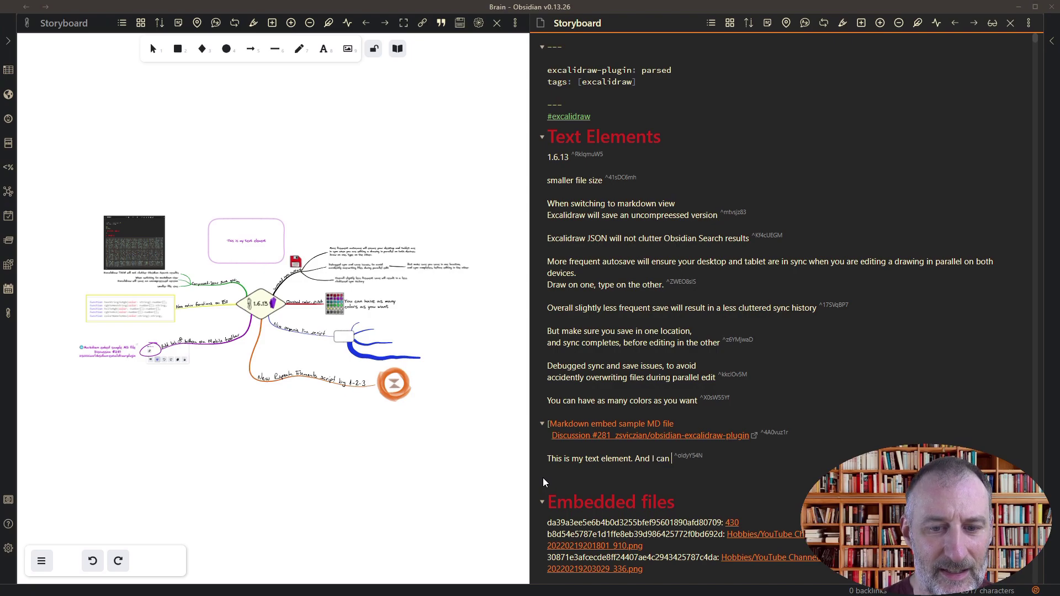
type("edit this")
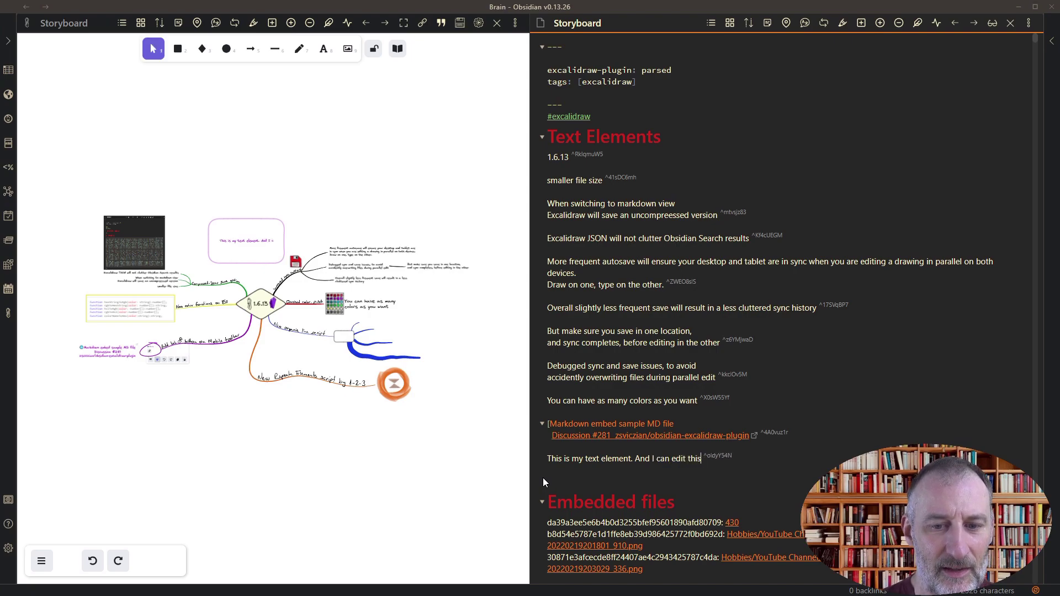
type(" in mar")
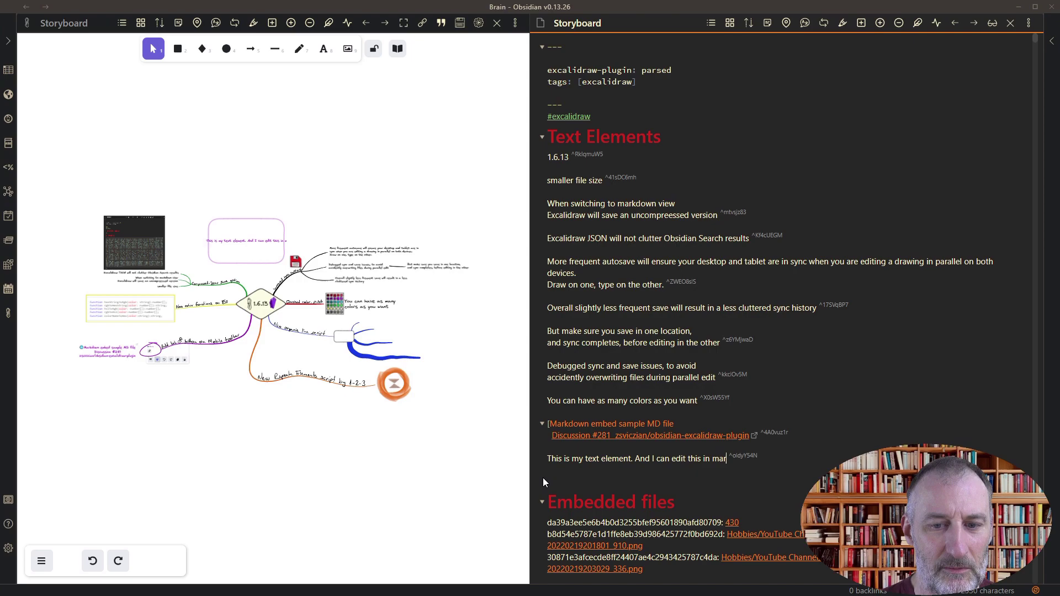
type("kdown.")
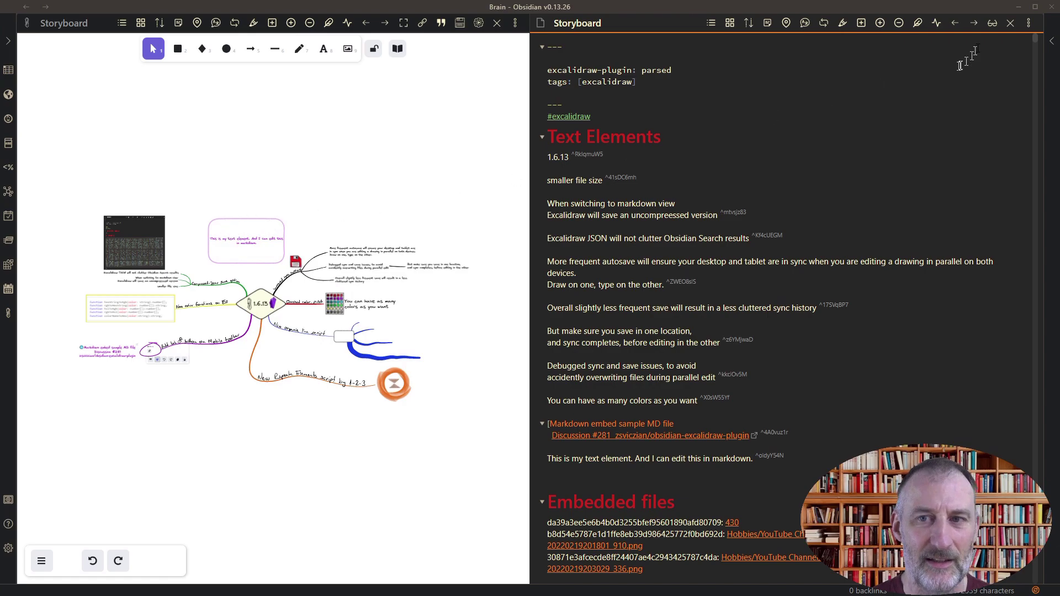
- Close the Markdown pane, move the pink text box around, then delete it
left_click(1011, 23)
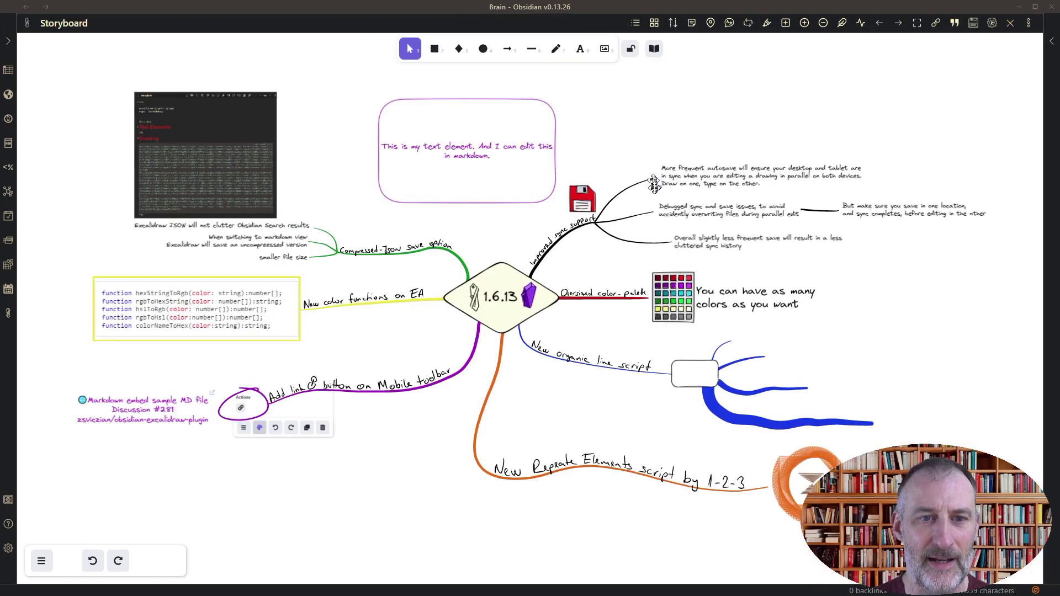
left_click(8, 41)
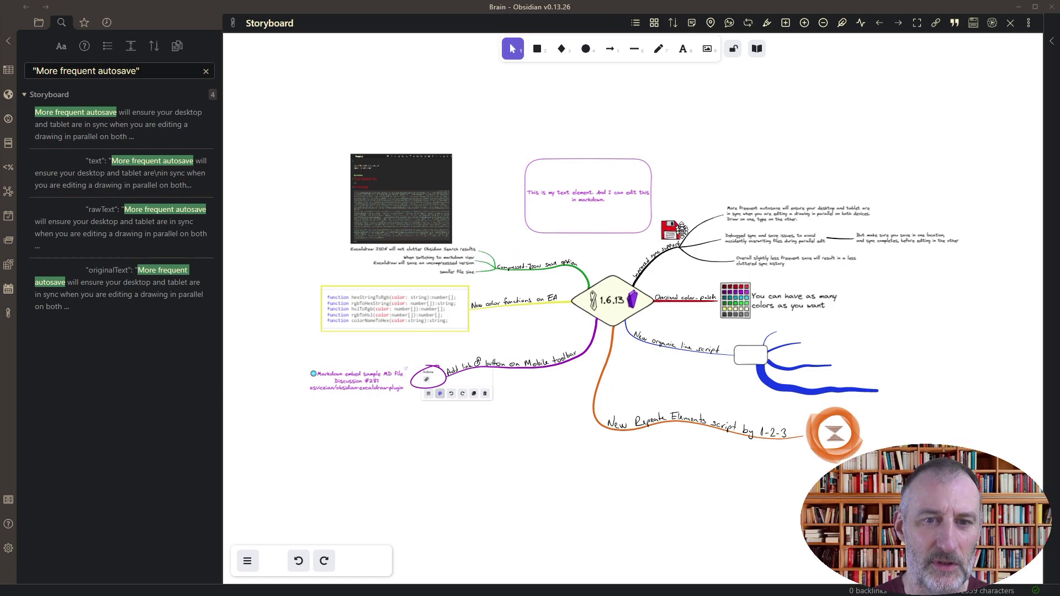
left_click_drag(594, 179, 600, 158)
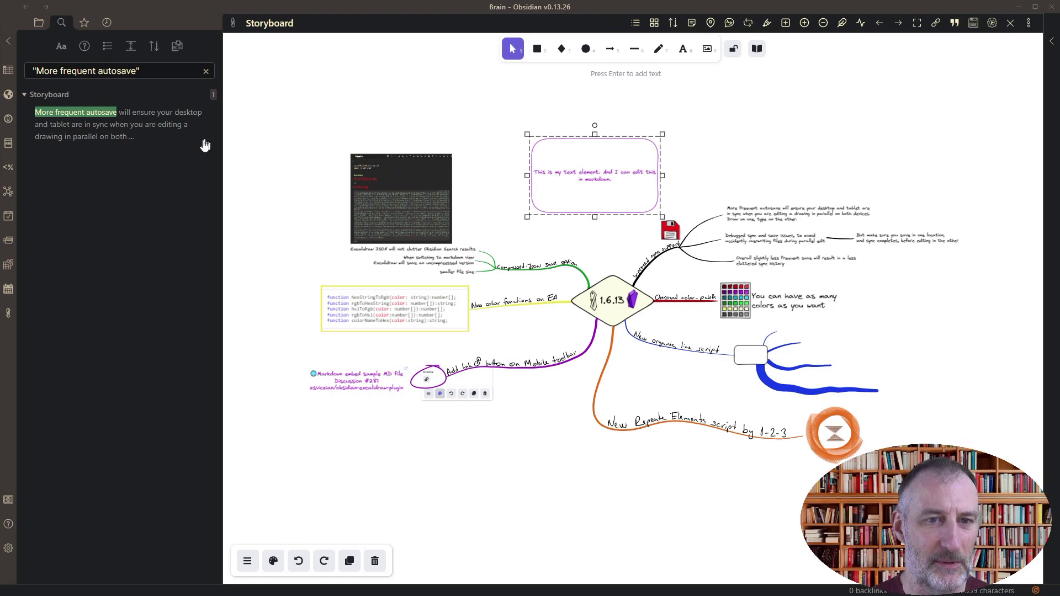
left_click(9, 47)
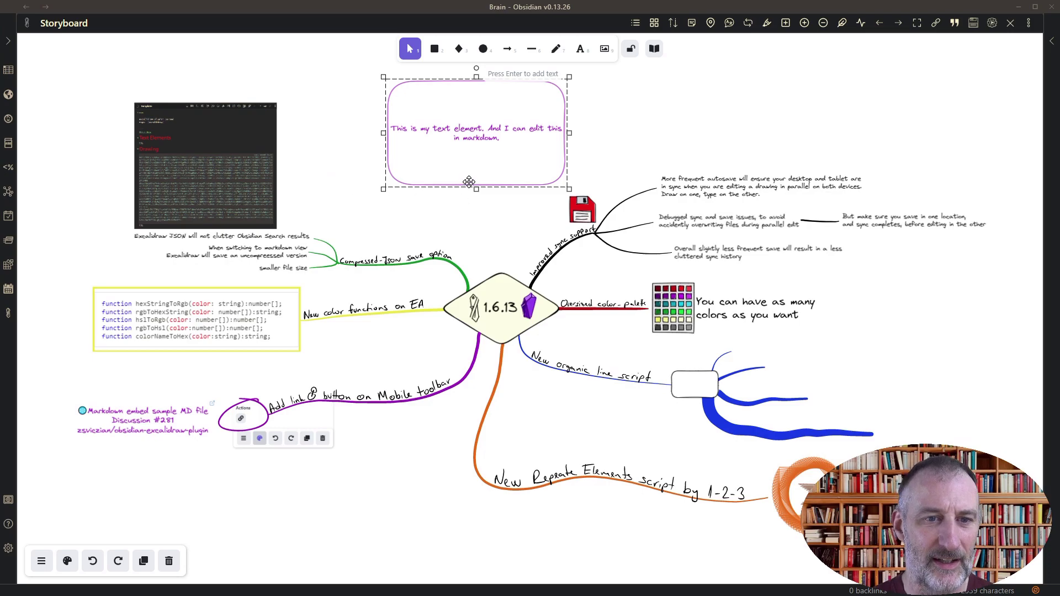
left_click_drag(469, 181, 462, 196)
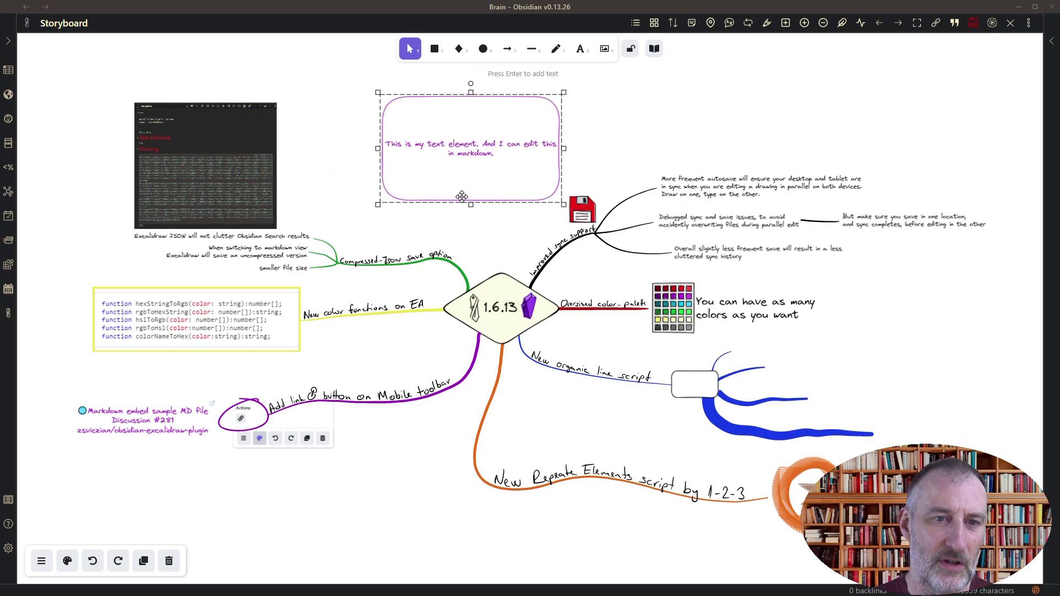
key("Delete")
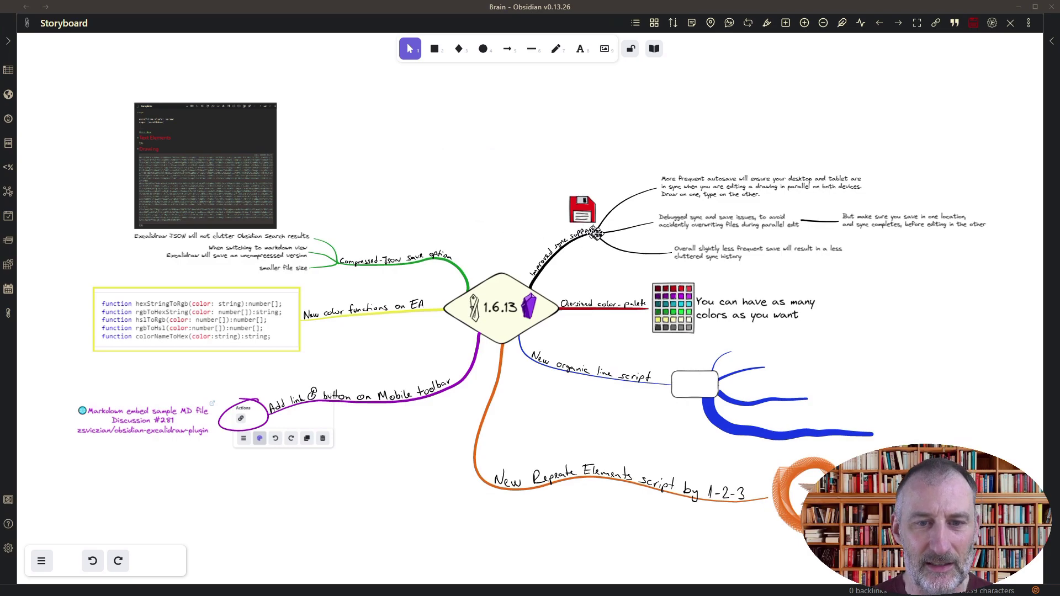
- Zoom in and pan to frame the 1.6.13 centre and its right-hand sync-support branch
scroll(617, 229, "up", 2)
scroll(652, 235, "up", 1)
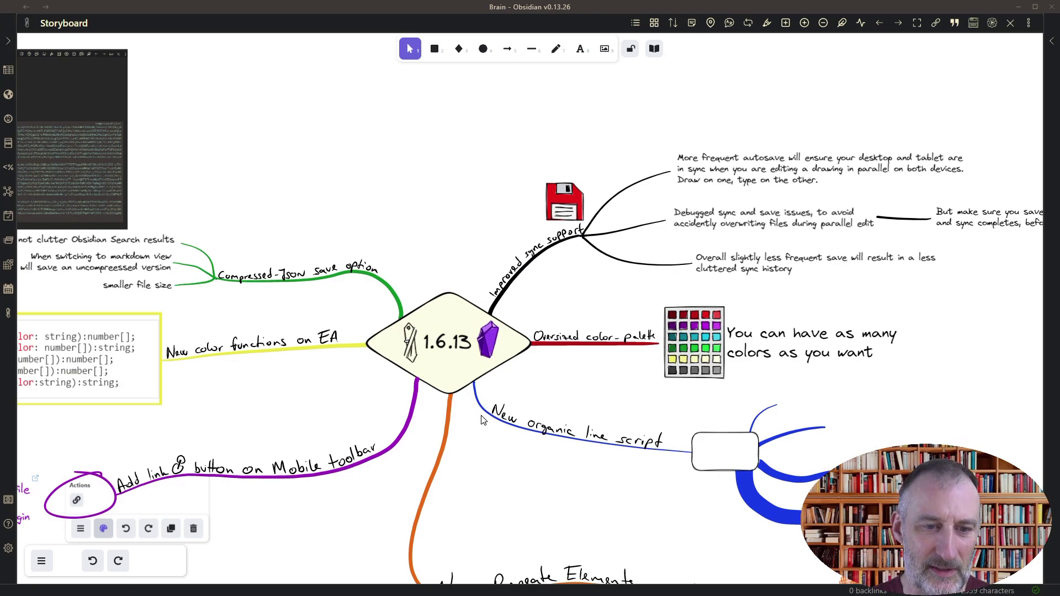
scroll(477, 466, "down", 2)
scroll(448, 414, "up", 1)
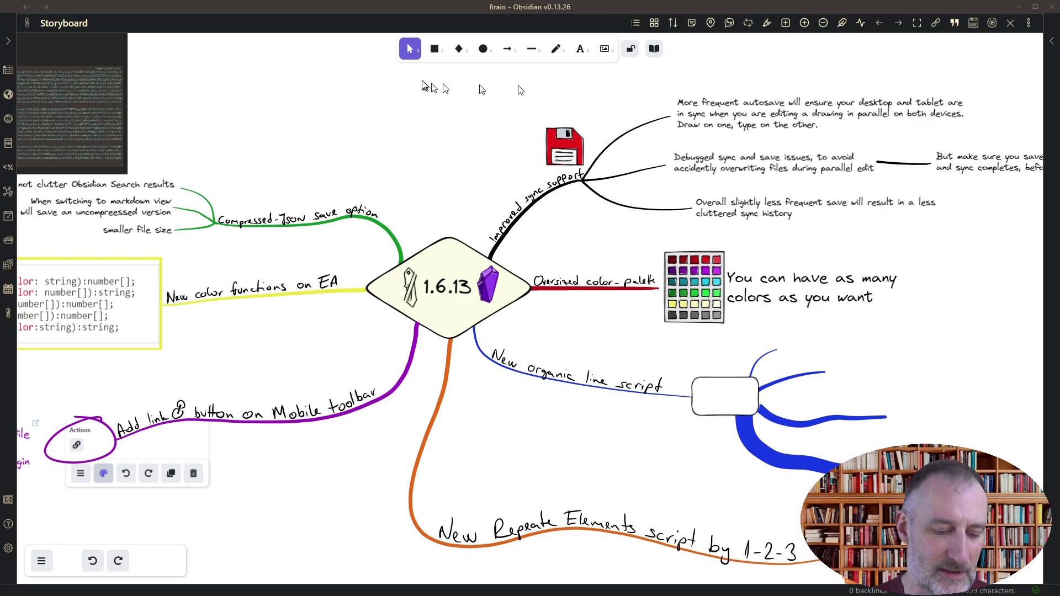
left_click_drag(500, 124, 418, 133)
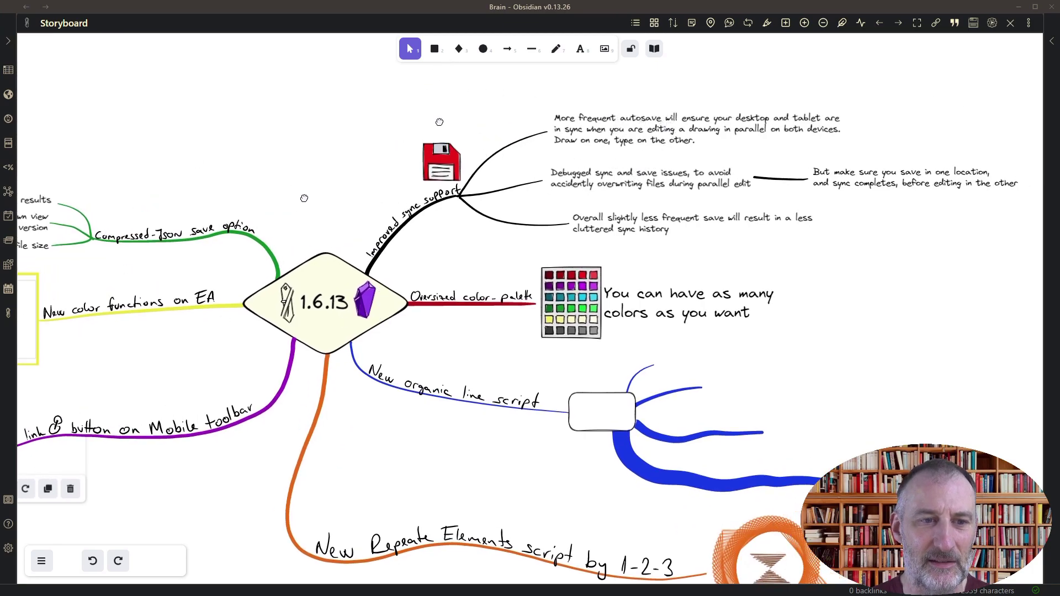
scroll(441, 118, "down", 2)
scroll(444, 116, "left", 3)
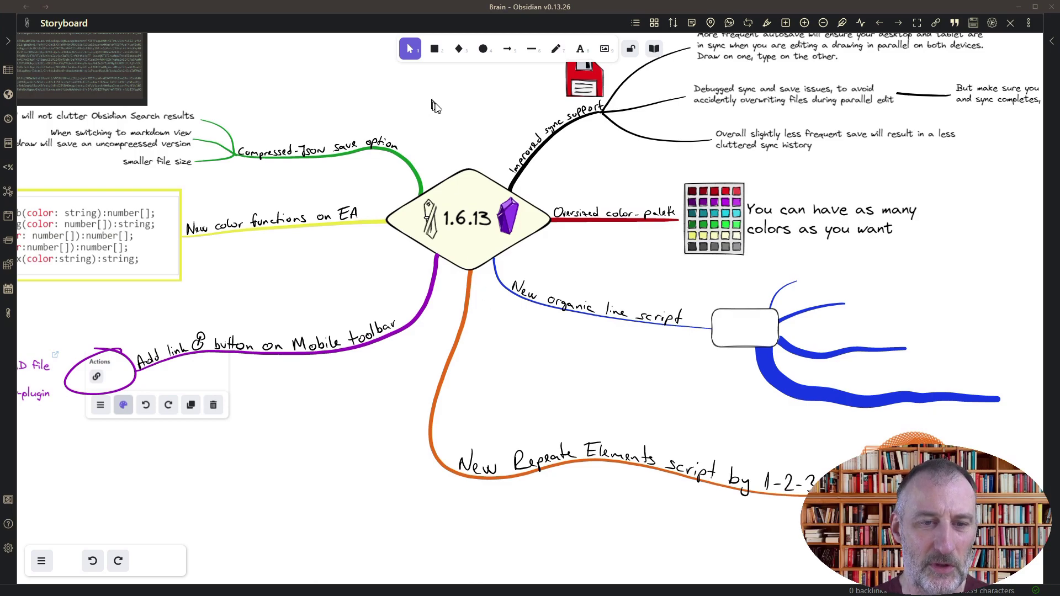
- Nudge the floppy-disk image slightly up-left on the sync-support branch and force-save the drawing
left_click_drag(480, 98, 308, 253)
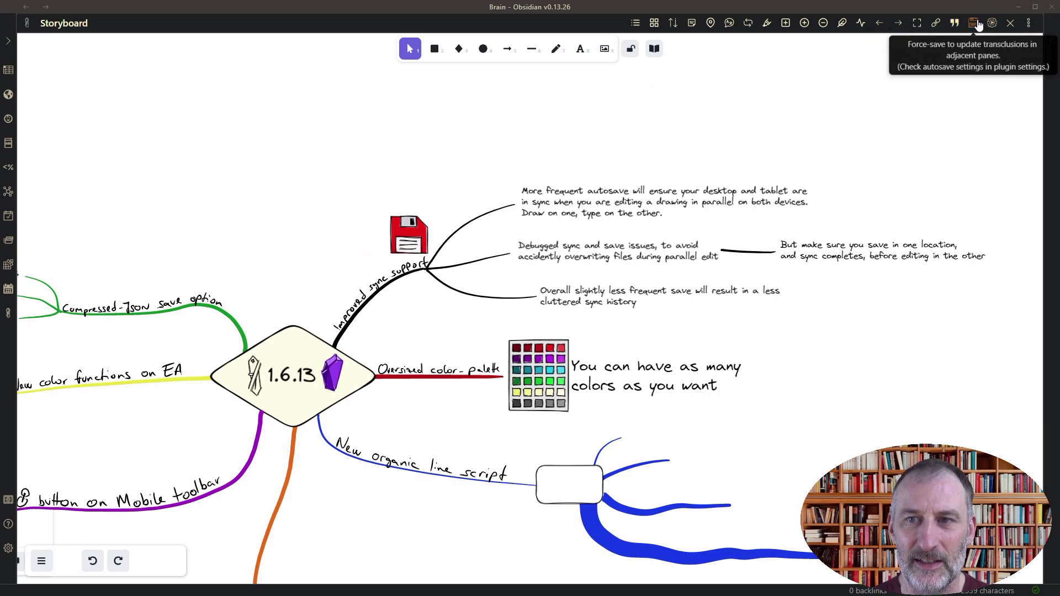
left_click_drag(398, 241, 394, 234)
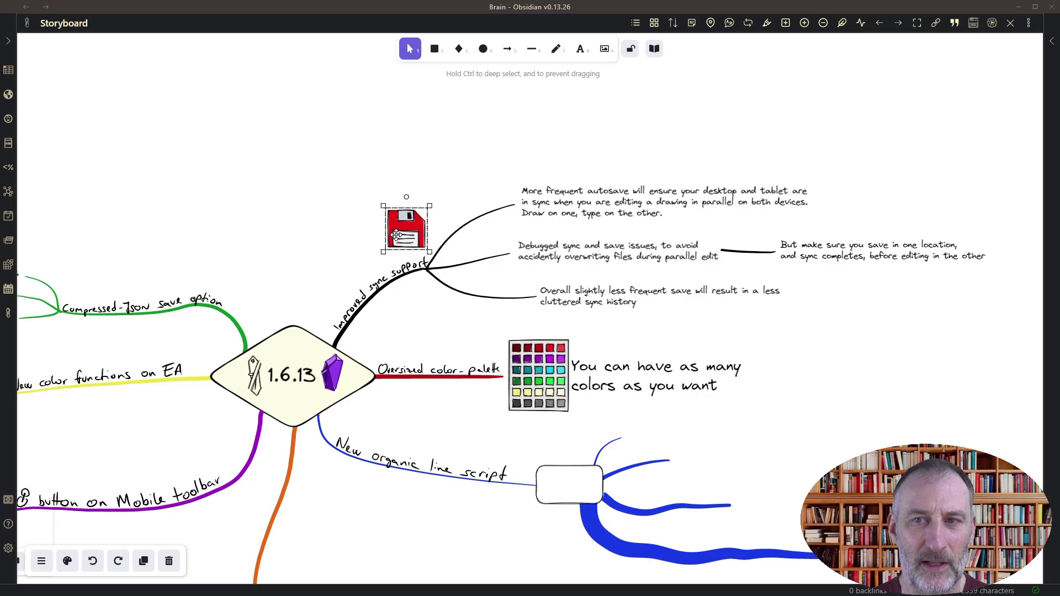
left_click(976, 31)
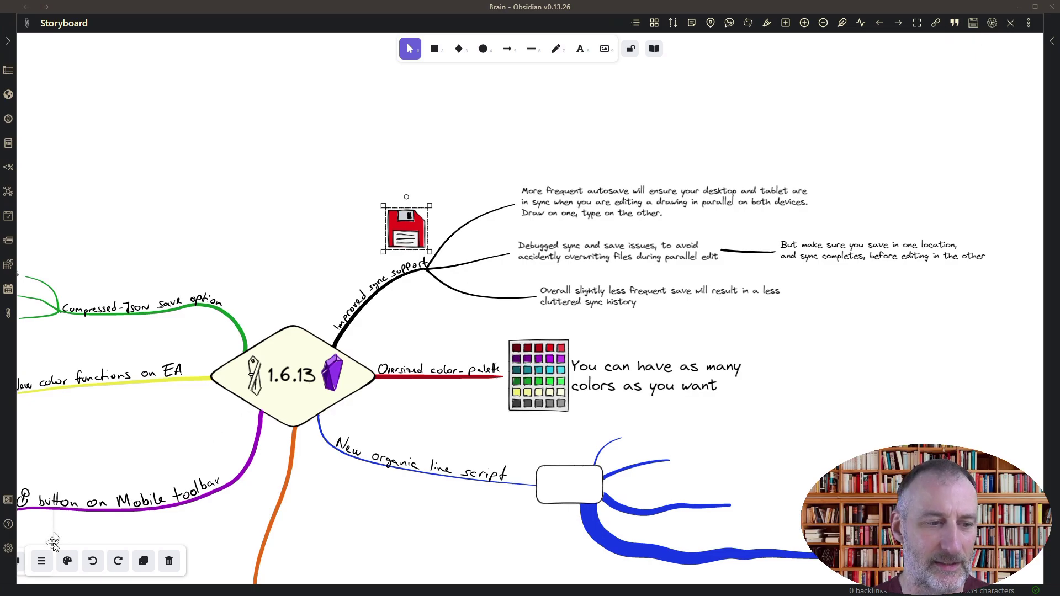
- Check the Excalidraw autosave interval dropdown, leave it at 15 seconds, and close settings
left_click(8, 549)
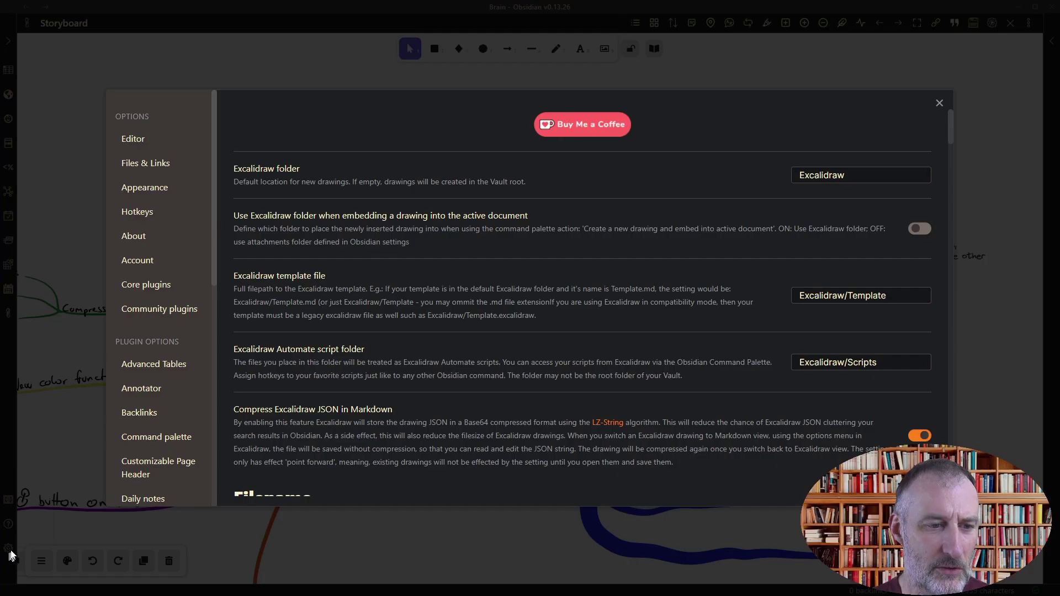
scroll(519, 317, "down", 4)
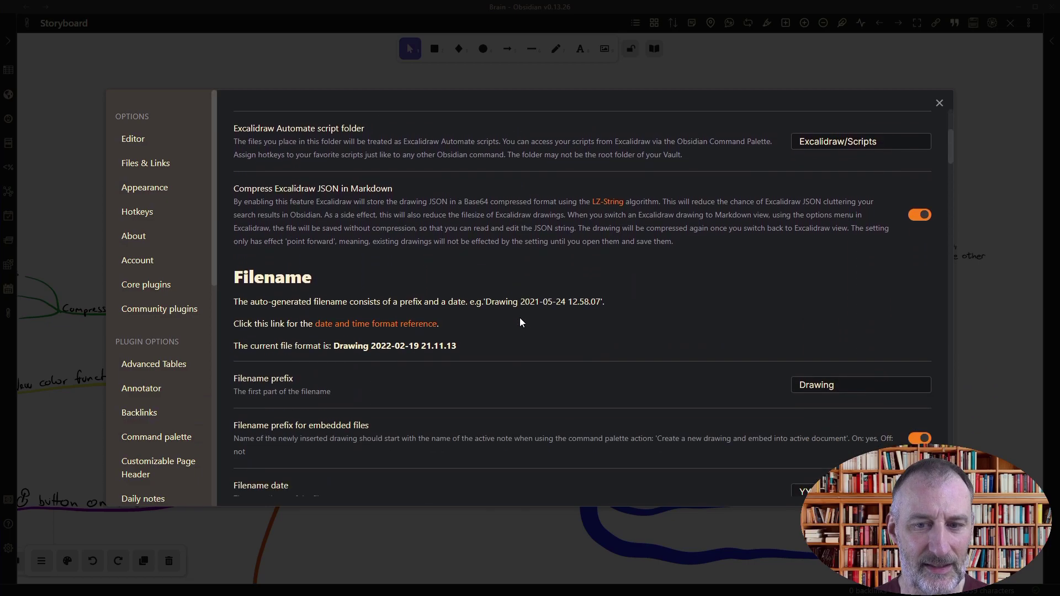
scroll(521, 320, "down", 4)
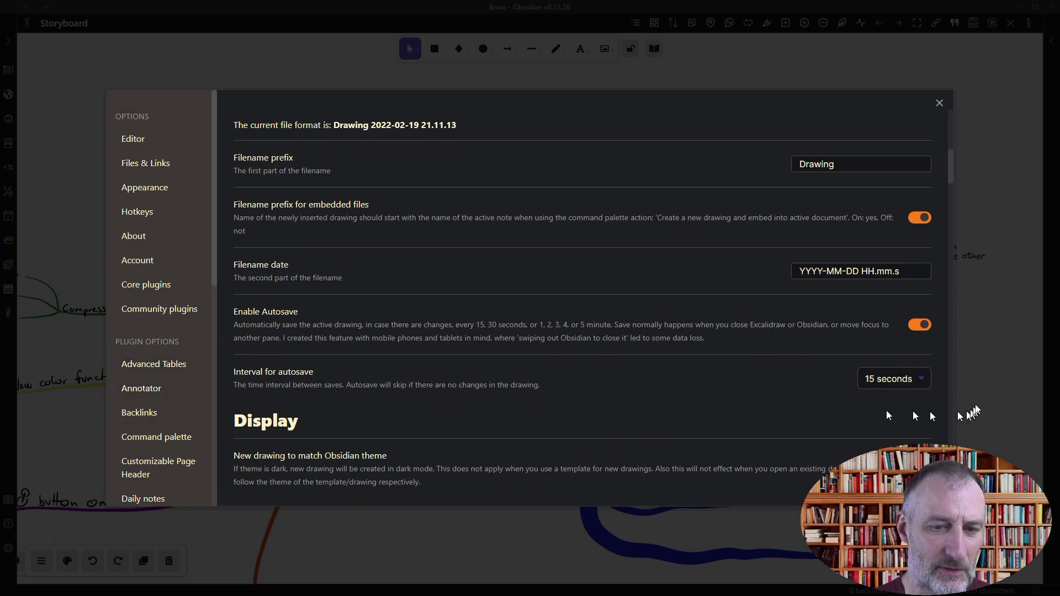
left_click(900, 381)
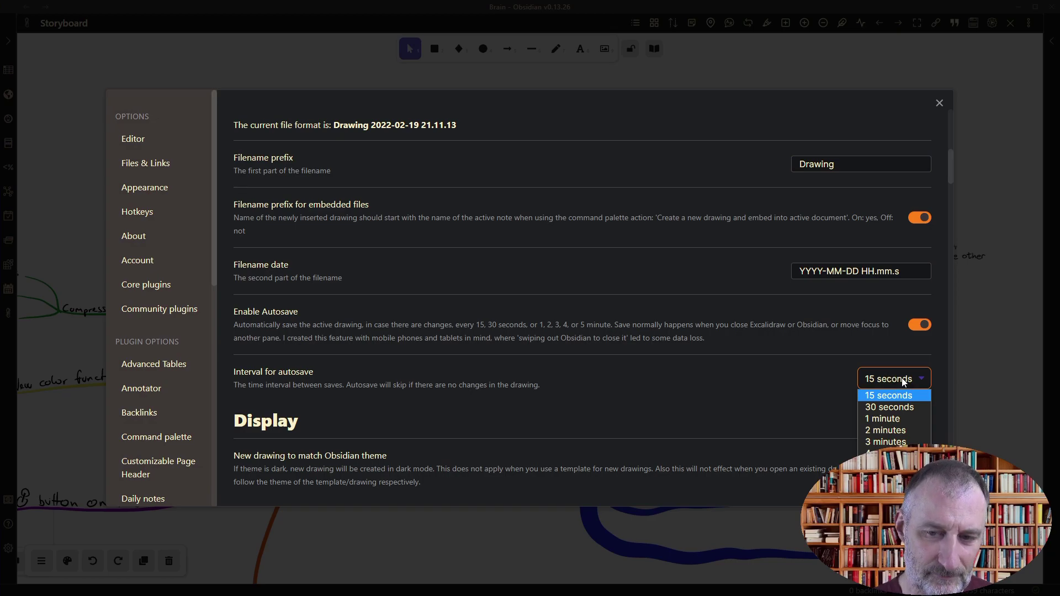
left_click(939, 102)
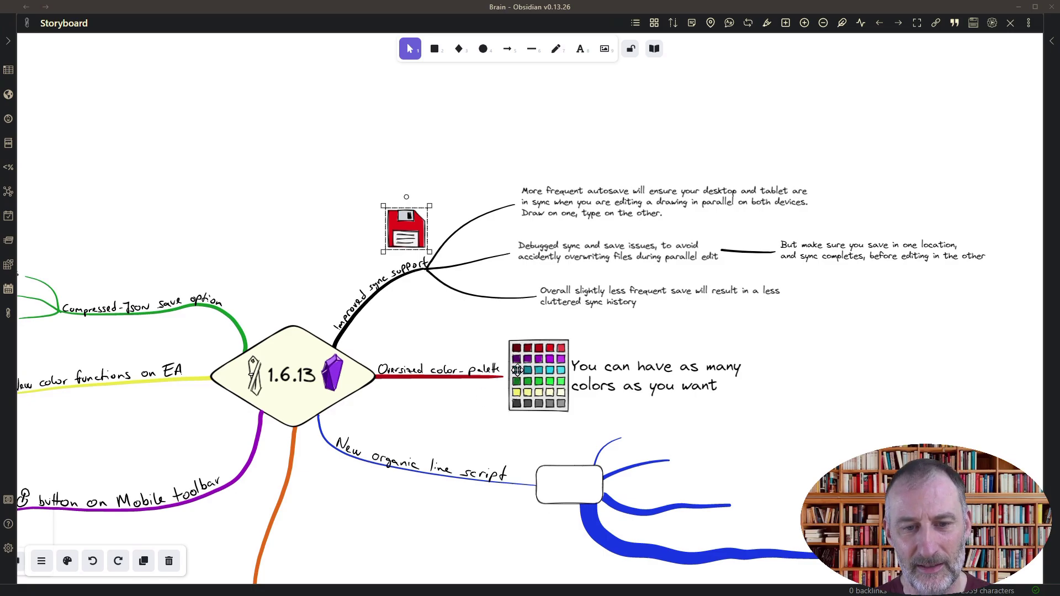
- Preview the floppy icon's oversized stroke colour palette, then bring back the search side panel
left_click(67, 561)
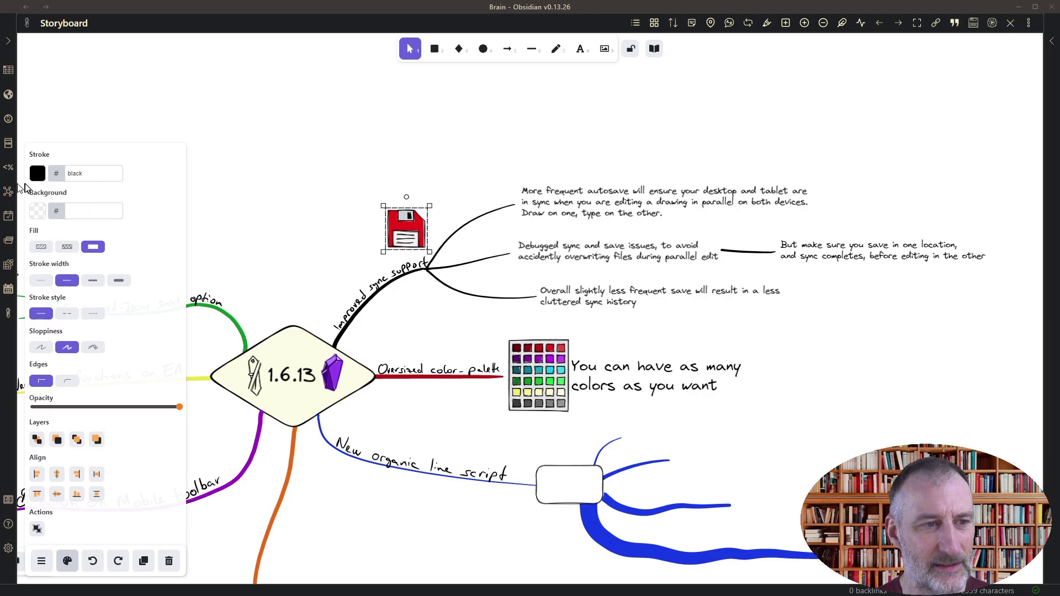
left_click(38, 176)
scroll(91, 301, "down", 5)
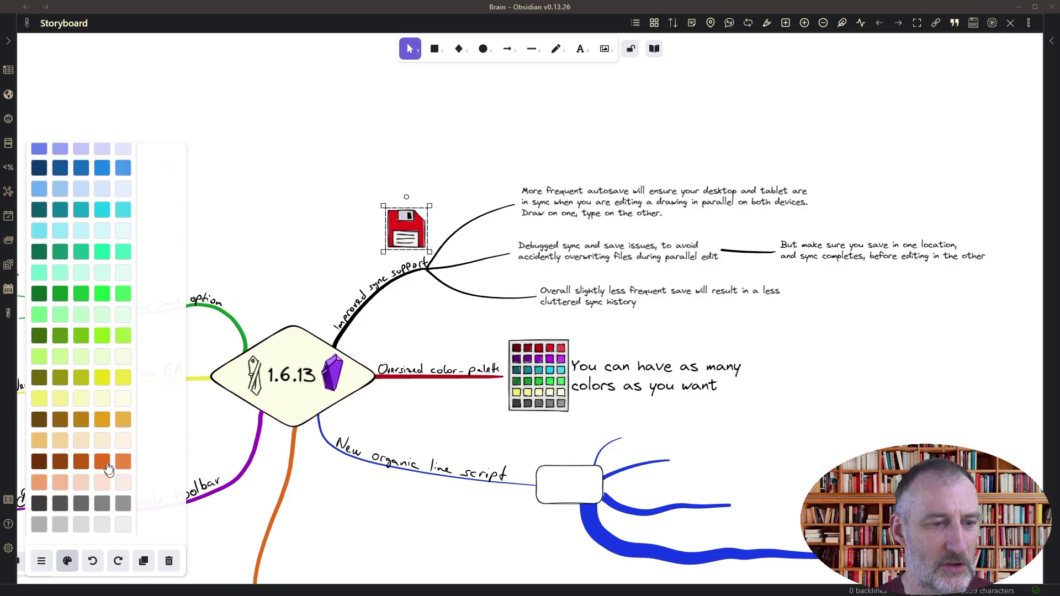
scroll(99, 408, "up", 5)
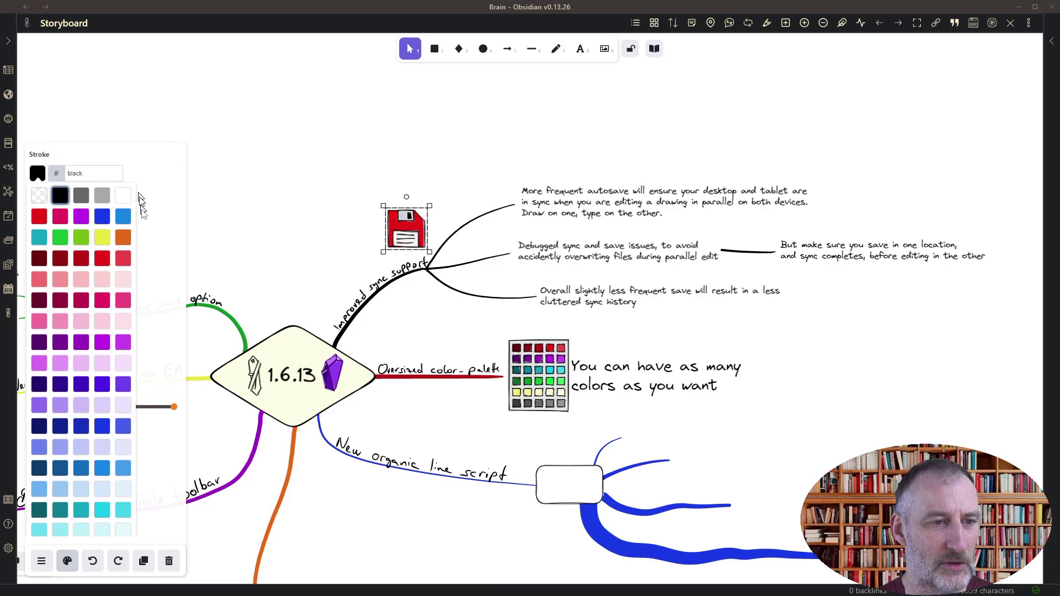
left_click(303, 244)
left_click(8, 42)
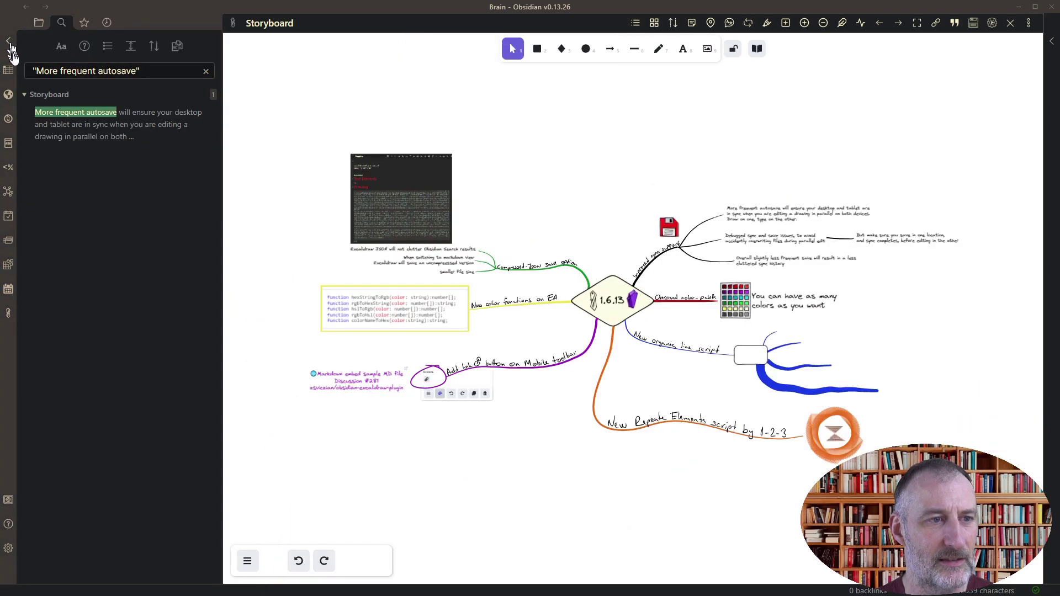
- Open the Template file from Recent Files and scroll its markdown JSON to the colorPalette entries
left_click(106, 24)
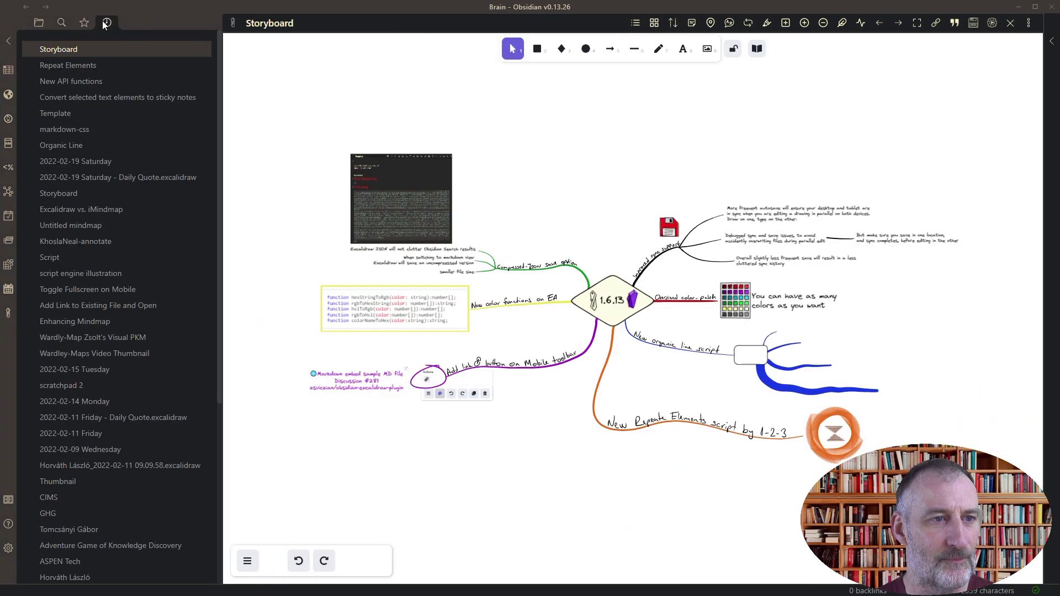
left_click(57, 113)
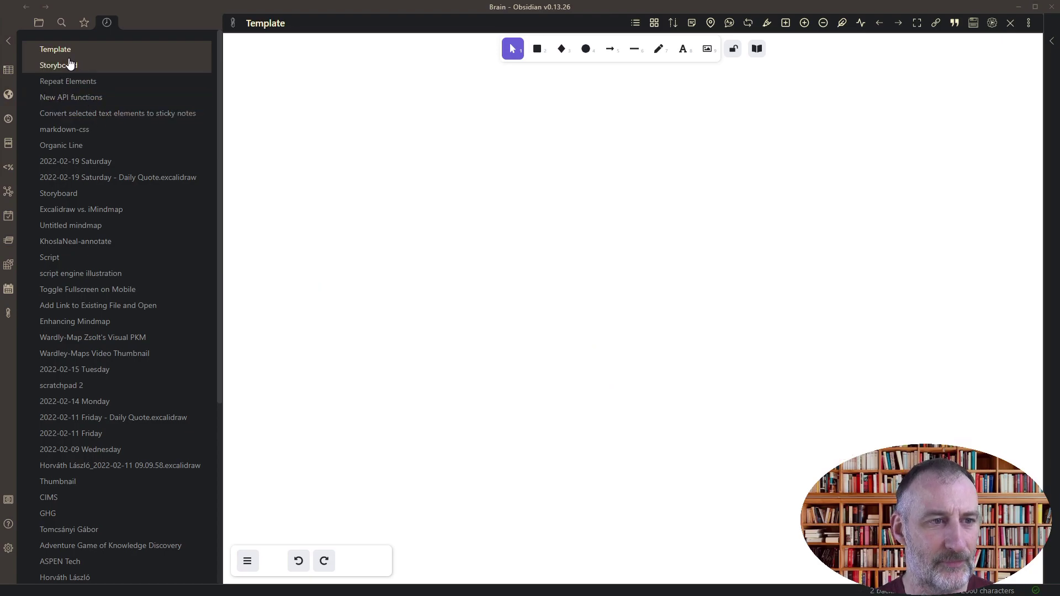
left_click(1030, 28)
left_click(894, 37)
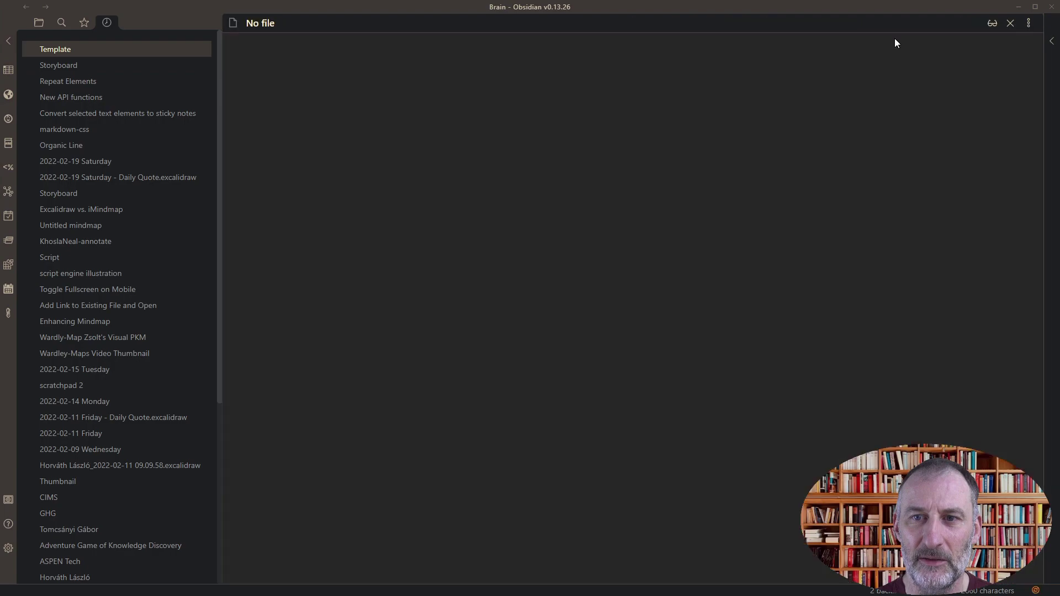
scroll(474, 428, "down", 3)
scroll(367, 320, "down", 2)
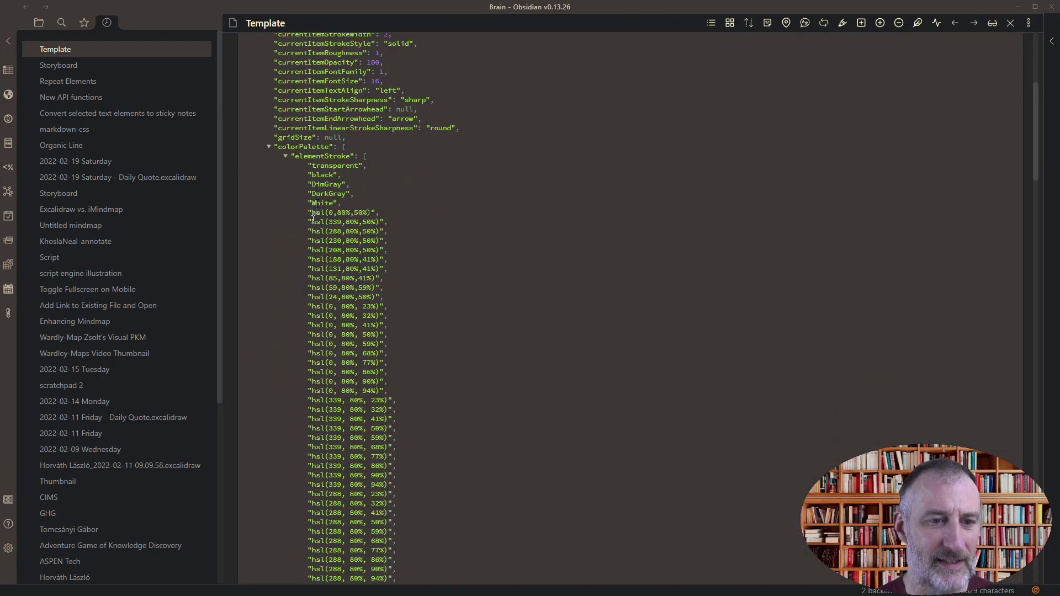
scroll(326, 271, "down", 8)
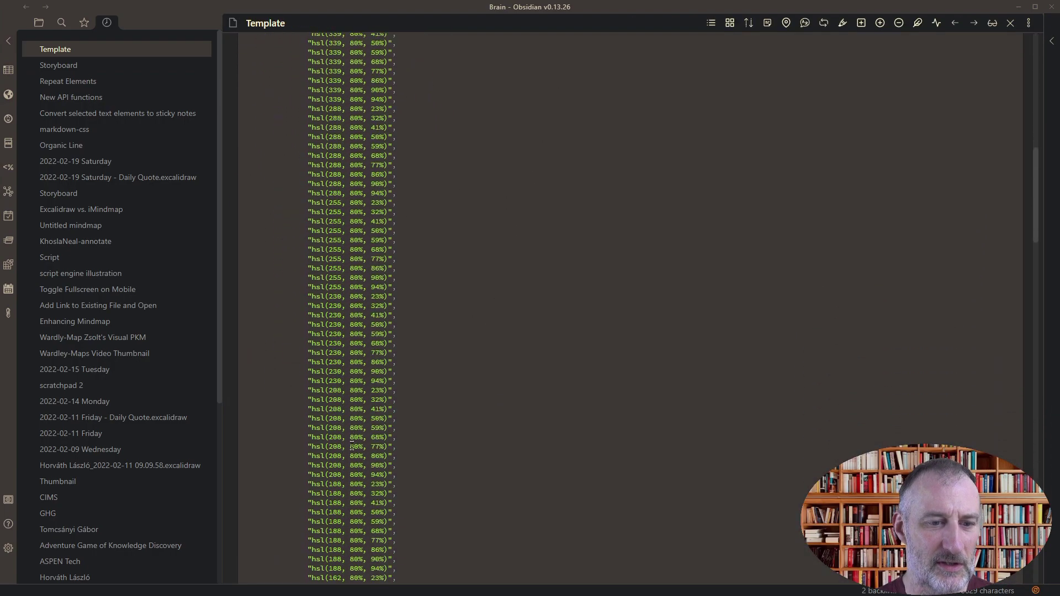
scroll(357, 458, "up", 10)
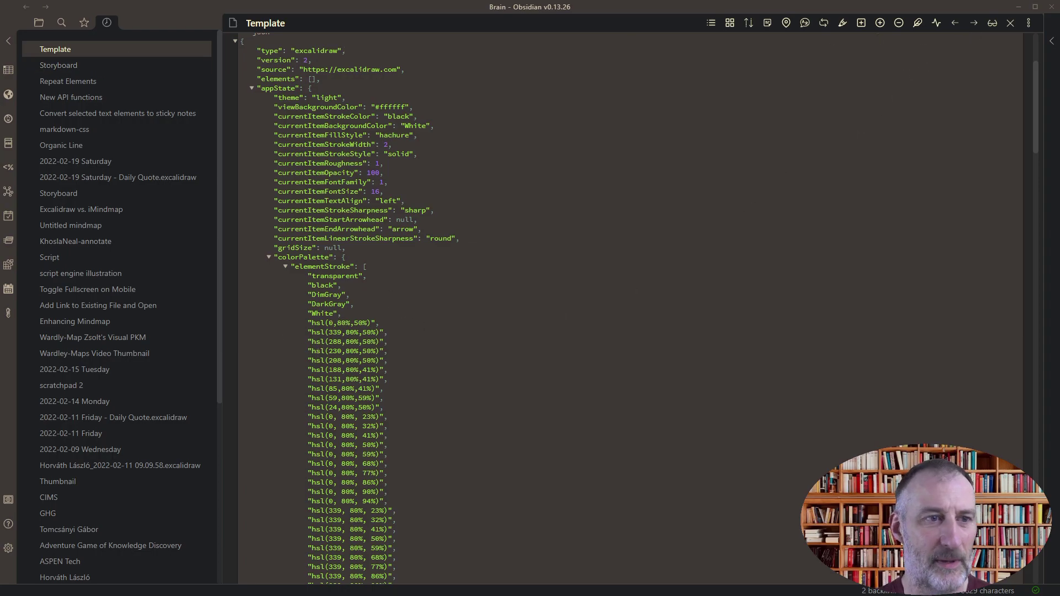
- Reopen Storyboard as an Excalidraw drawing and collapse the left side panel
left_click(55, 65)
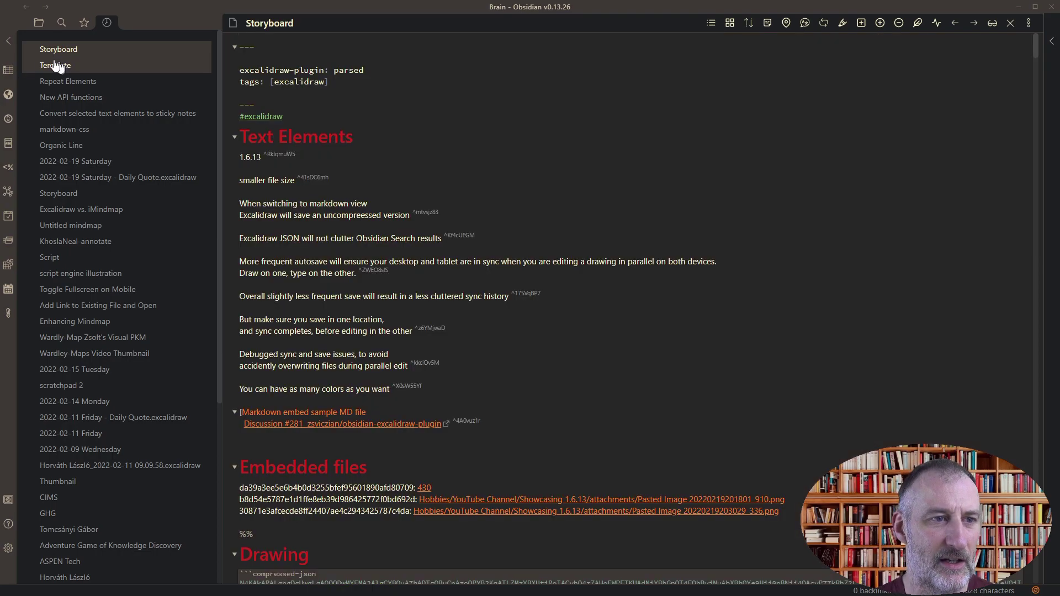
left_click(1031, 24)
left_click(967, 35)
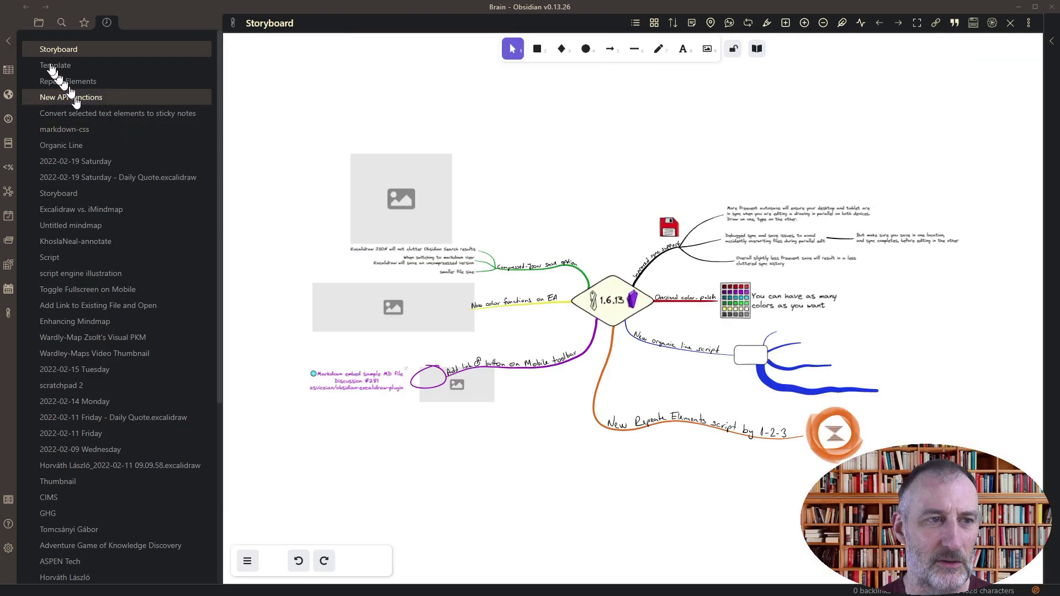
left_click(9, 41)
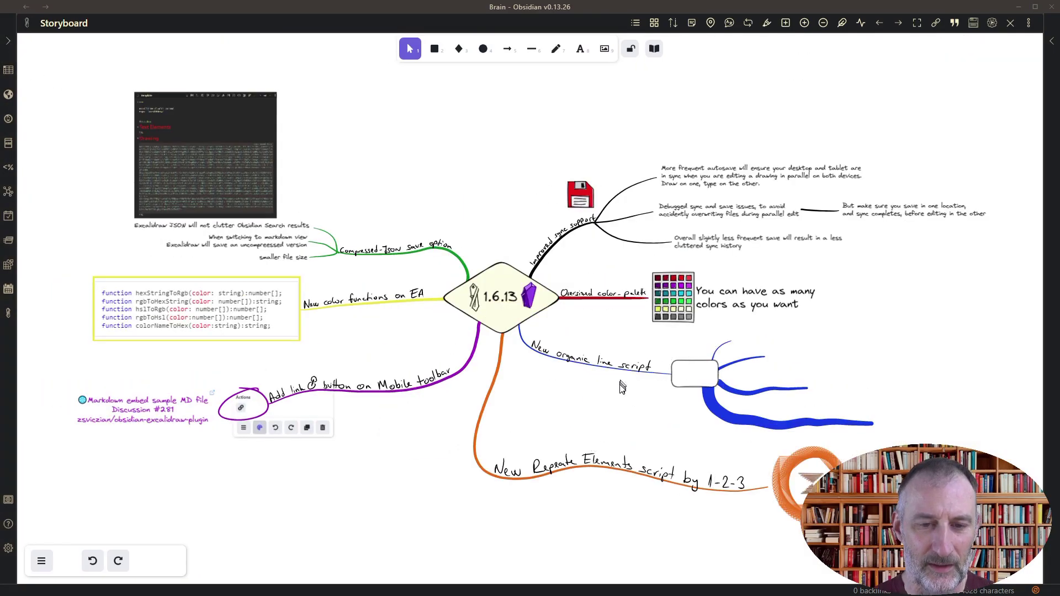
- Draw a purple freehand stroke in the lower left, convert it to an organic line, then delete it
scroll(533, 414, "up", 4)
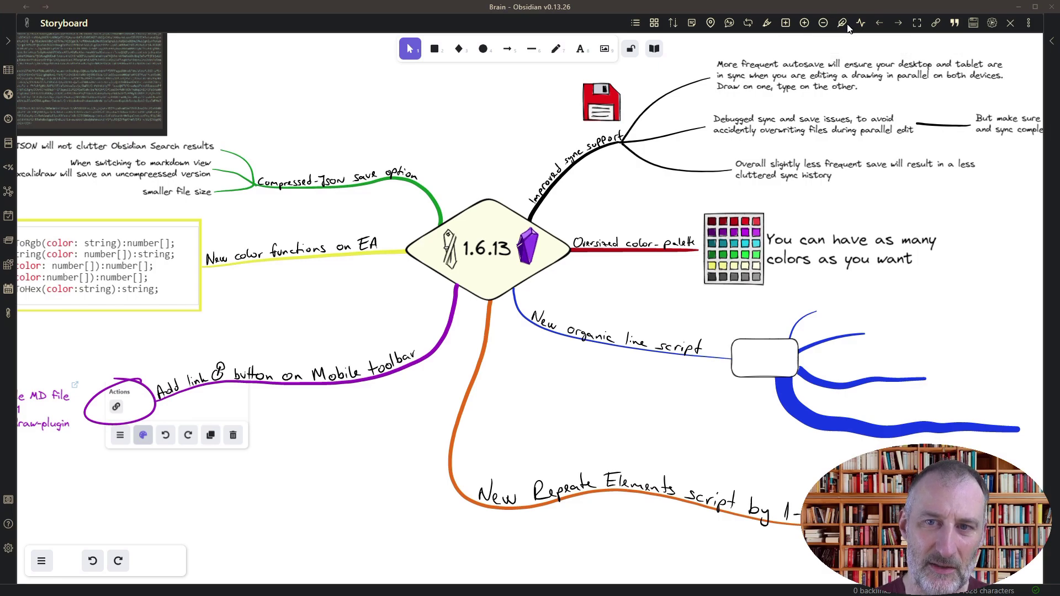
left_click(556, 50)
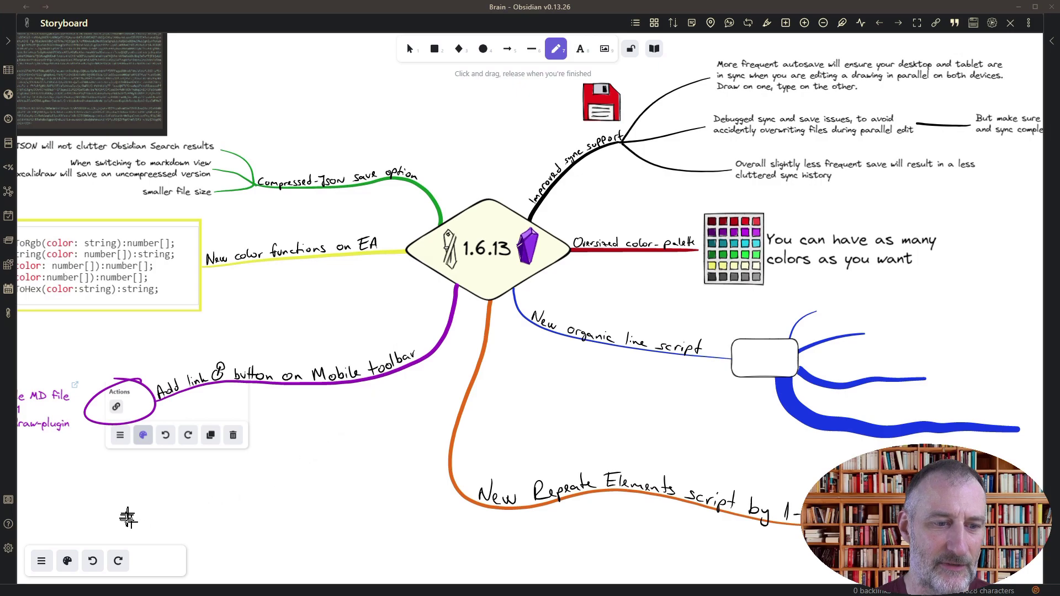
left_click_drag(127, 514, 391, 410)
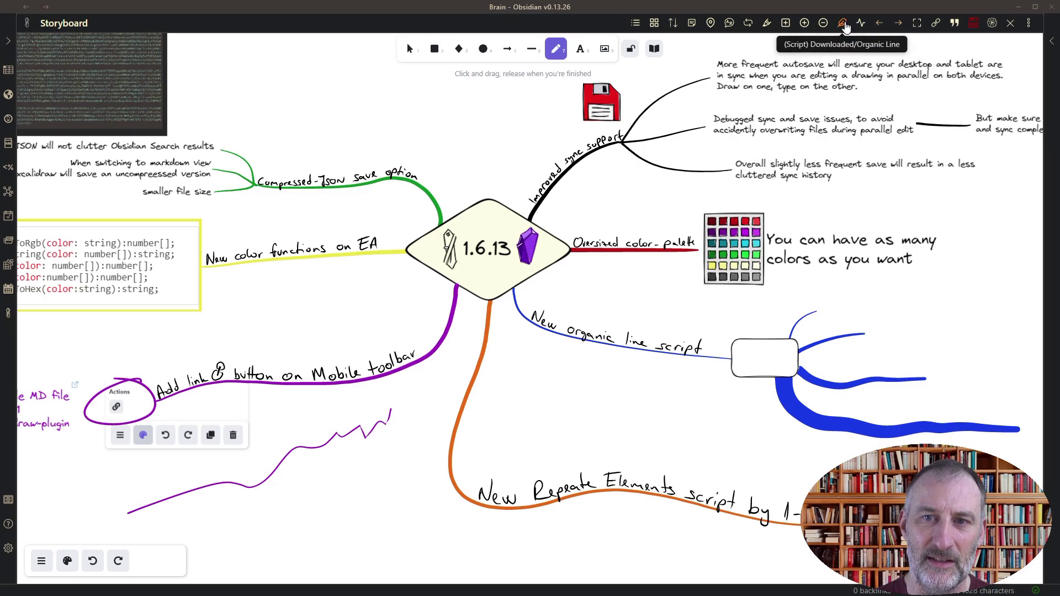
left_click(845, 27)
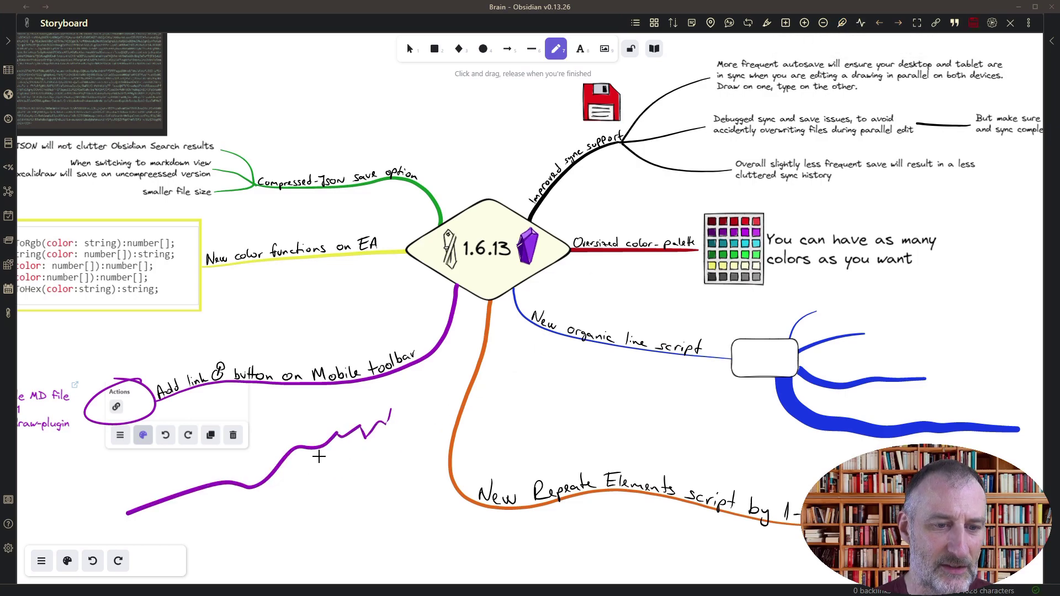
key("Escape")
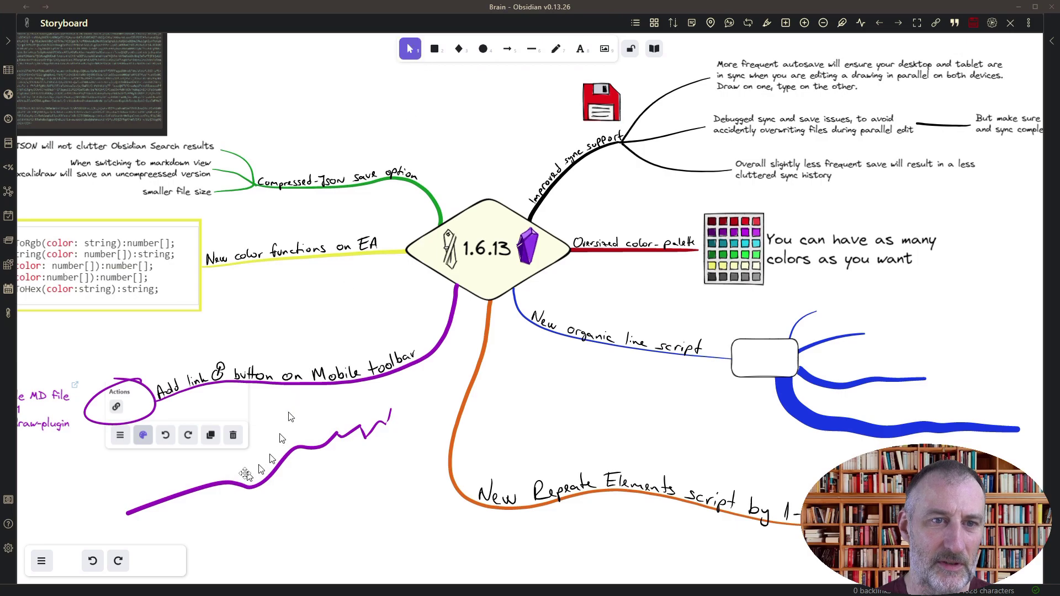
left_click(275, 477)
key("Delete")
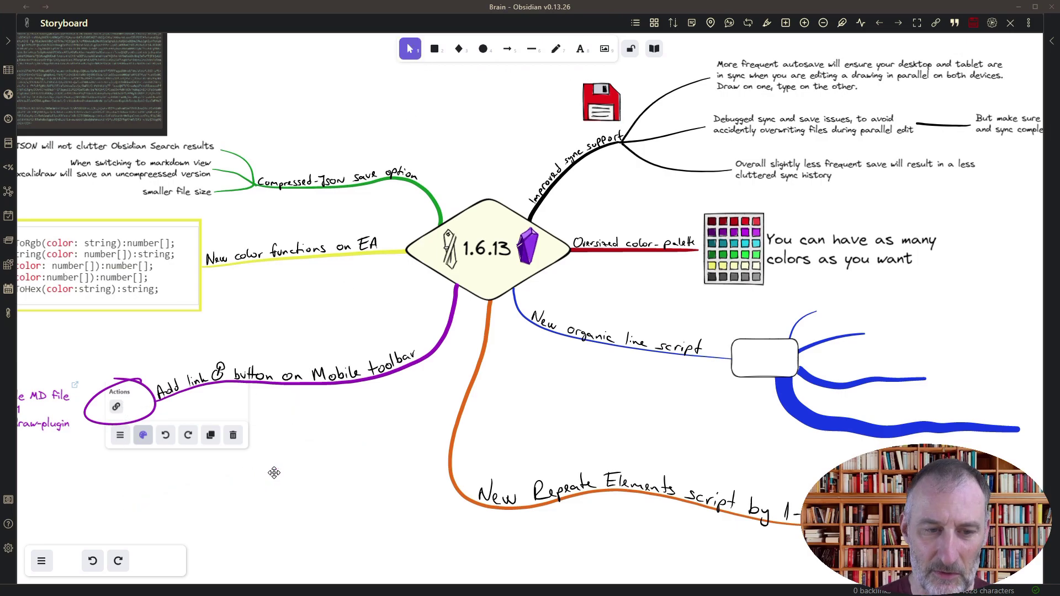
- Draw a longer stroke along the bottom, turn it into a tapered organic line, and select it
left_click(556, 49)
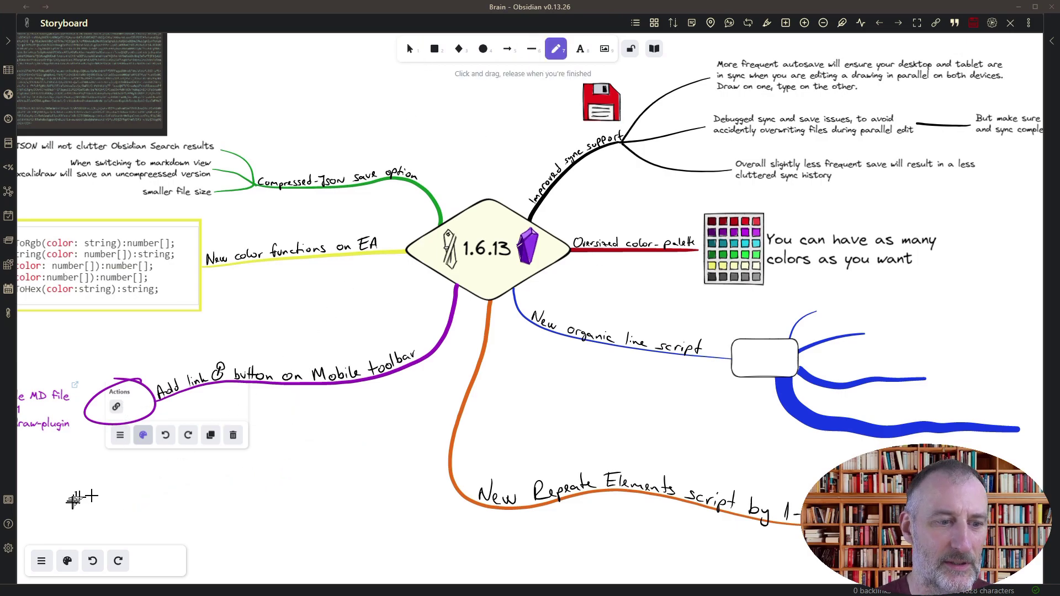
mouse_move(72, 503)
left_mouse_down()
mouse_move(232, 506)
mouse_move(536, 563)
left_mouse_up()
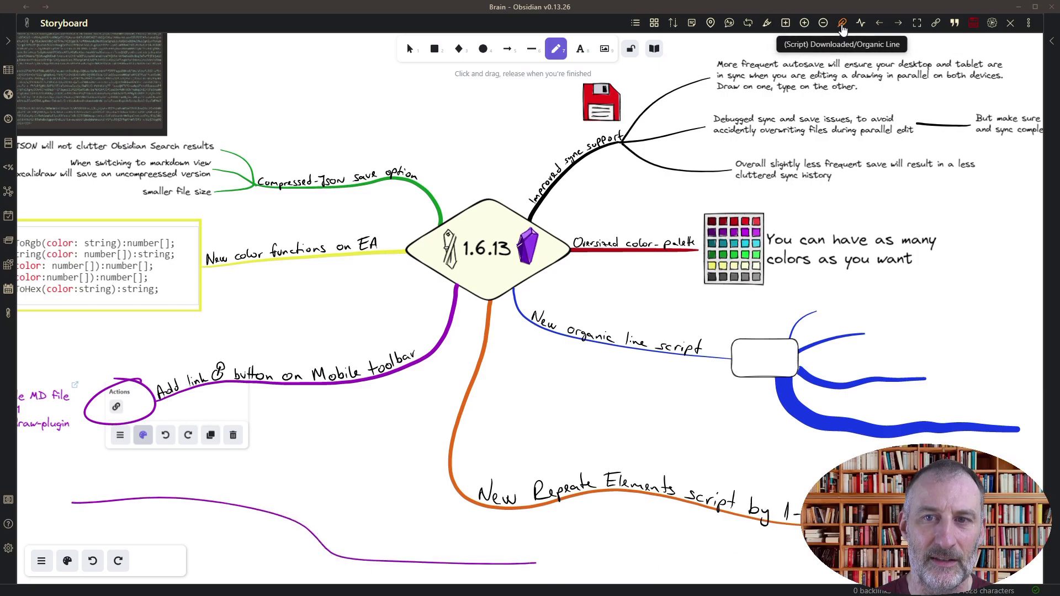
left_click(843, 29)
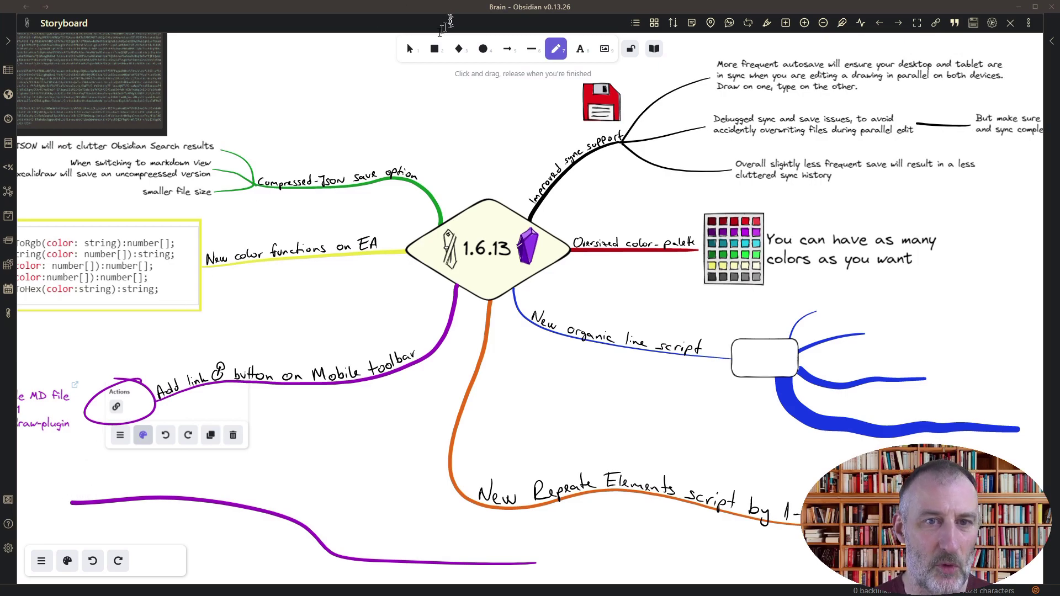
left_click(410, 49)
left_click(188, 498)
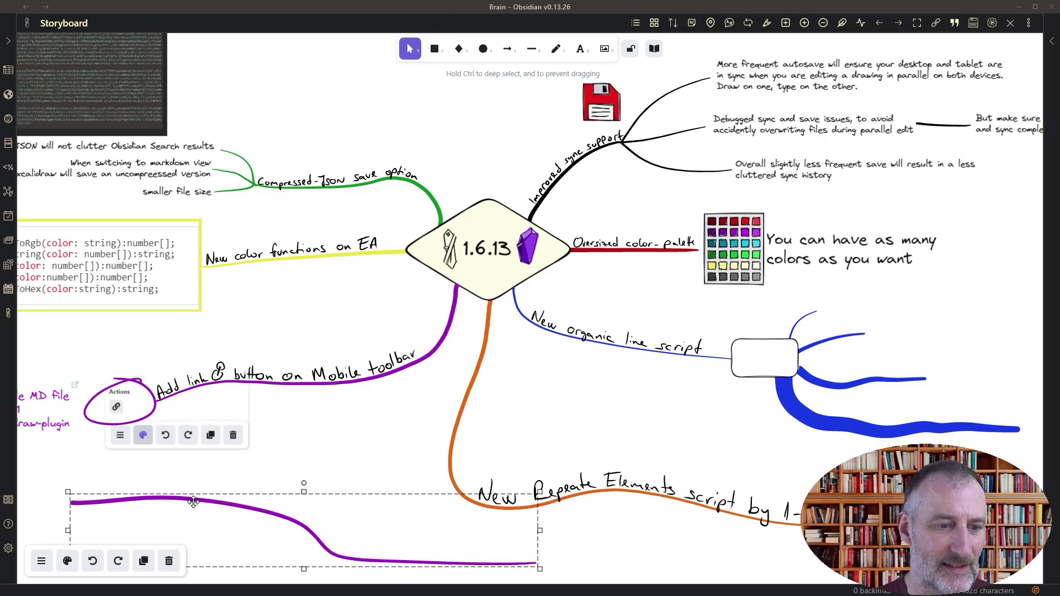
- Thicken the purple line's stroke, move it about 260 px right, then delete it
left_click(67, 561)
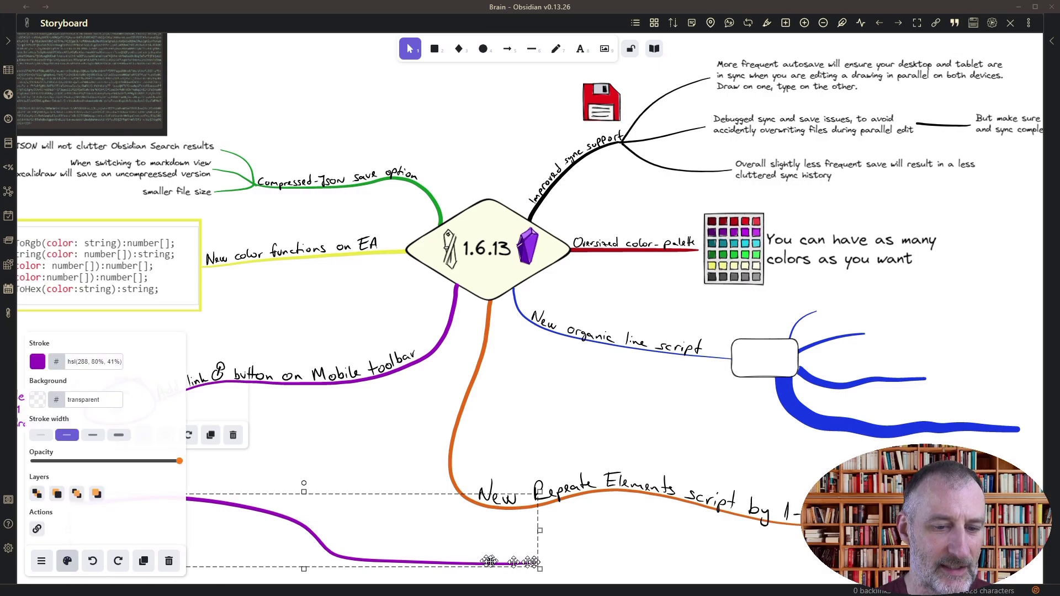
left_click(97, 437)
left_click(322, 487)
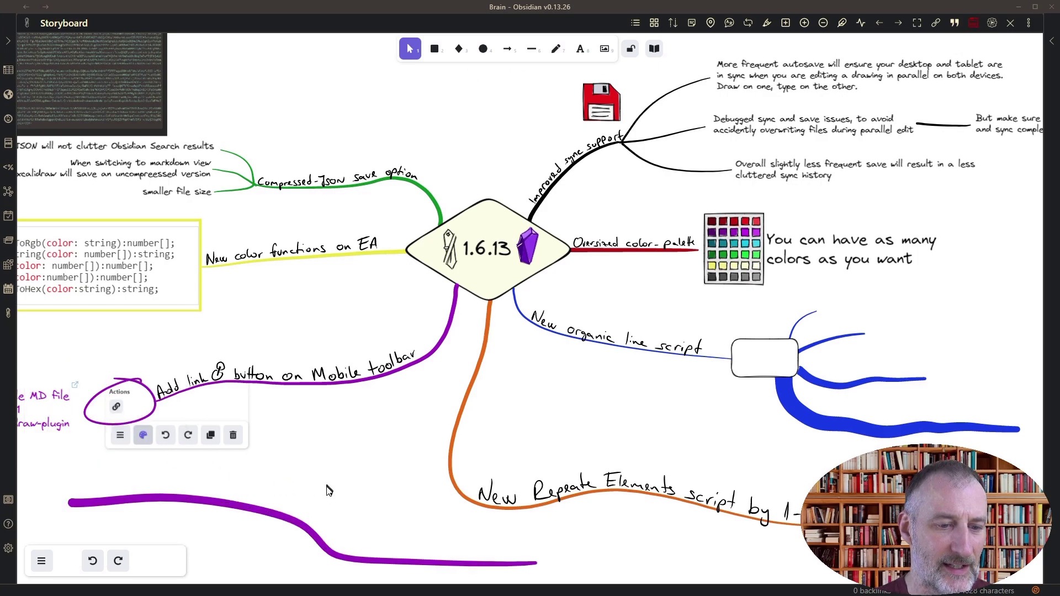
left_click_drag(210, 499, 352, 500)
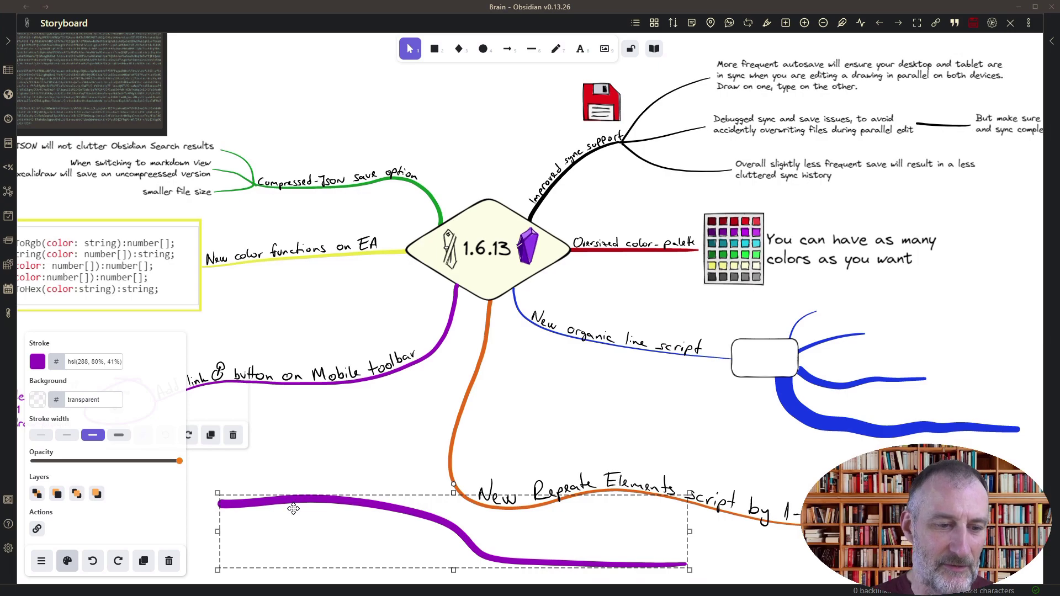
key("Delete")
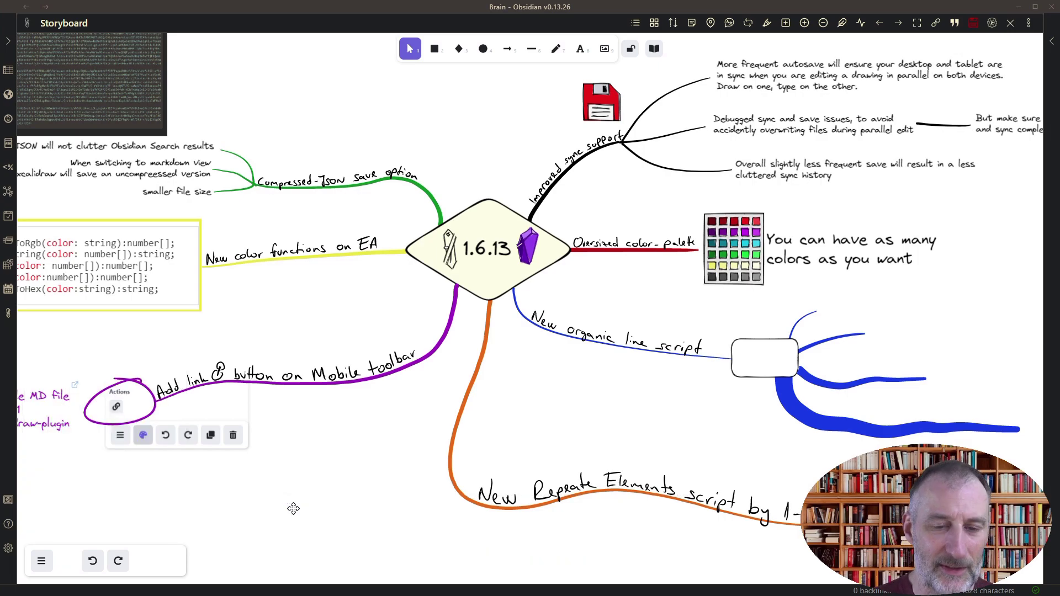
left_click(843, 25)
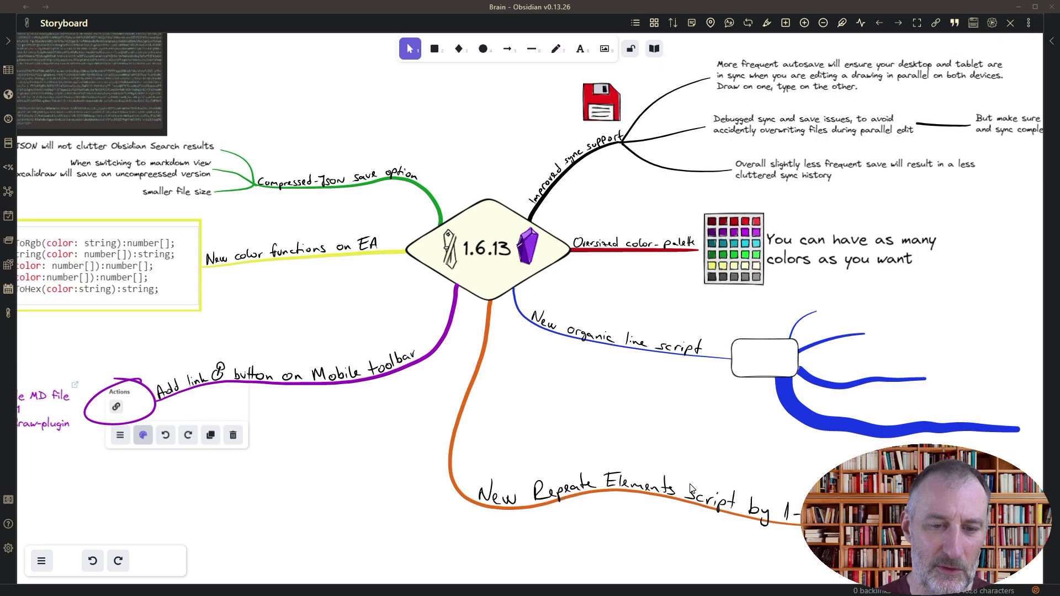
- Draw two overlapping purple ellipses above the mind map, nudge the second slightly, and select both
scroll(331, 507, "up", 2)
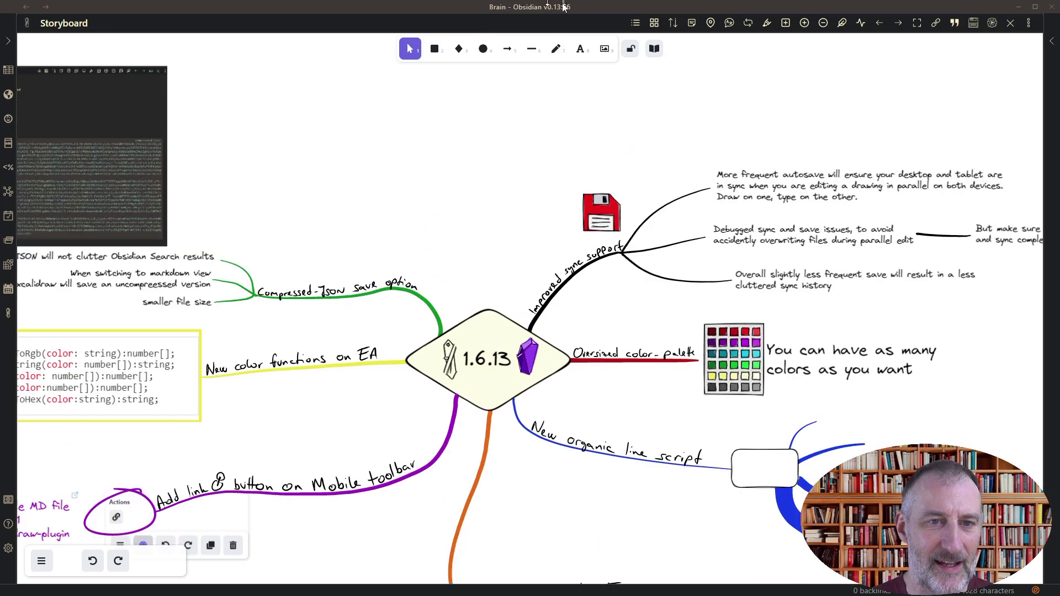
left_click(484, 49)
mouse_move(287, 109)
left_mouse_down()
mouse_move(433, 208)
mouse_move(437, 243)
left_mouse_up()
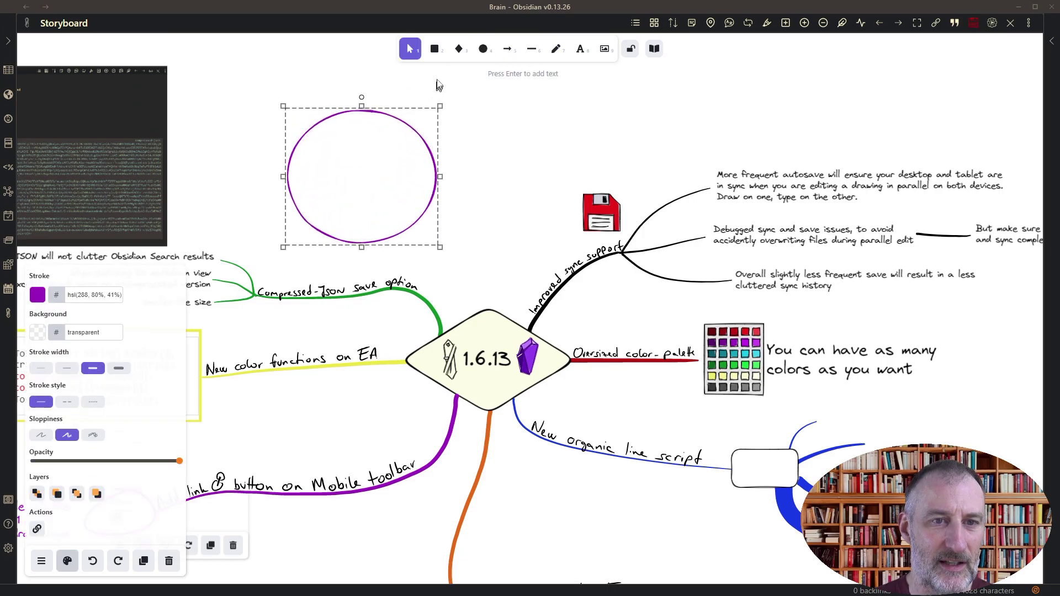
left_click(483, 48)
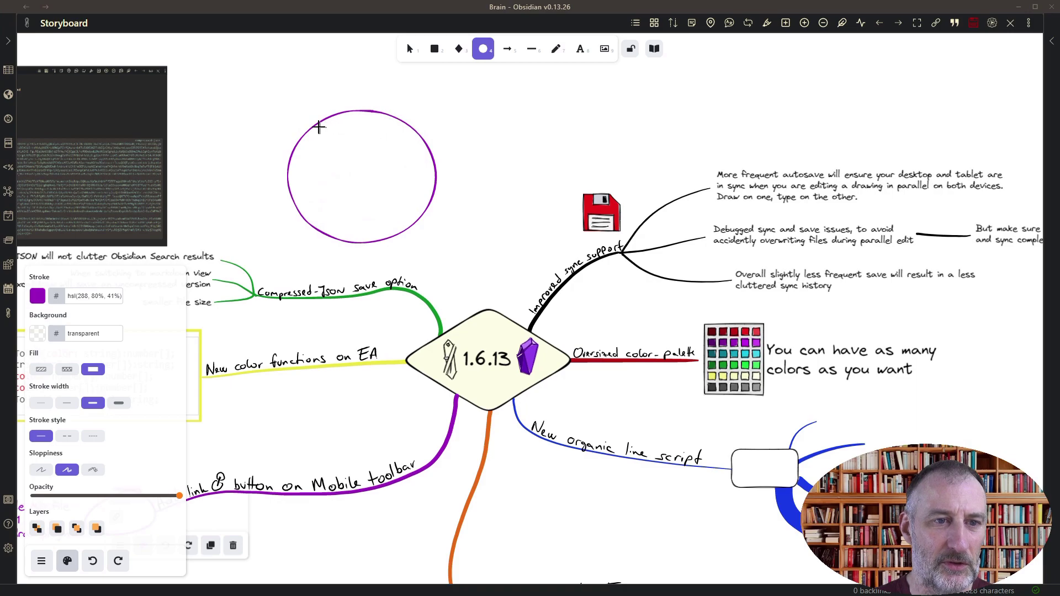
left_click_drag(305, 117, 441, 243)
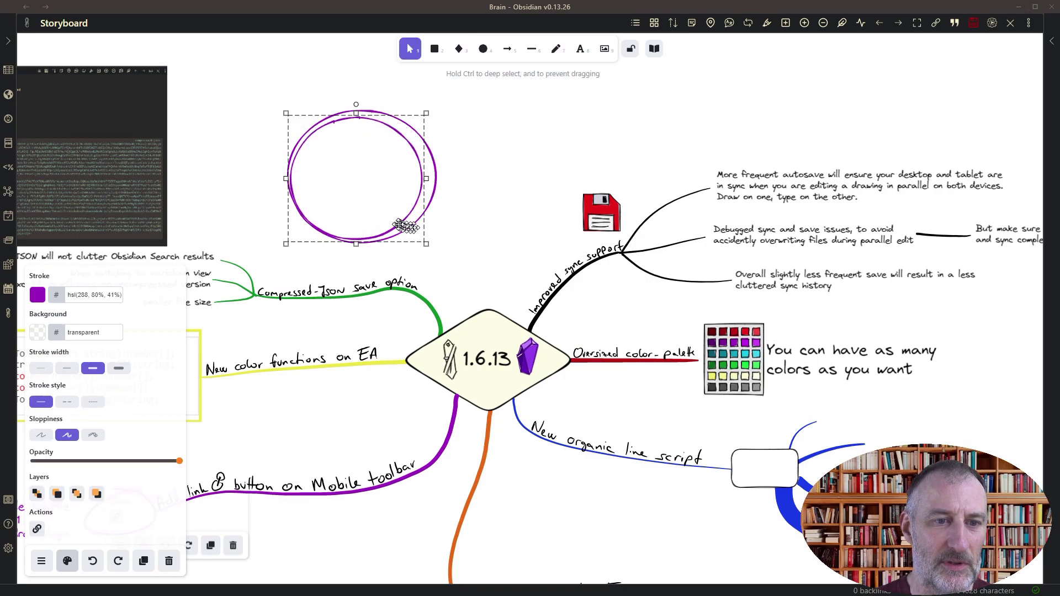
left_click_drag(406, 226, 404, 221)
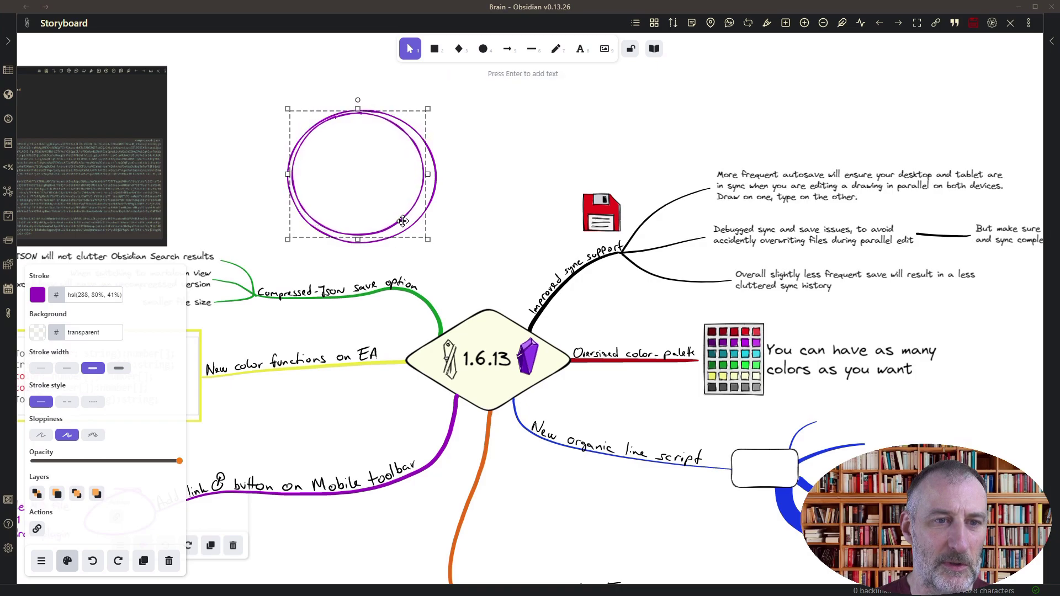
left_click(464, 256)
left_click_drag(234, 88, 486, 262)
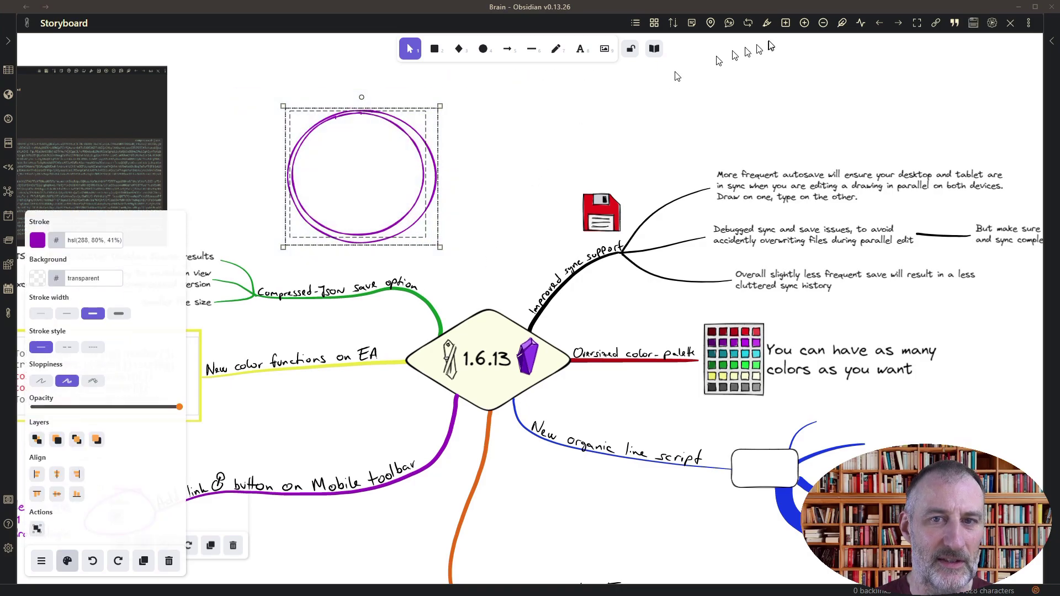
- Repeat the two ellipses 5 times with the Repeat Elements script, then select and delete all the rings
left_click(860, 24)
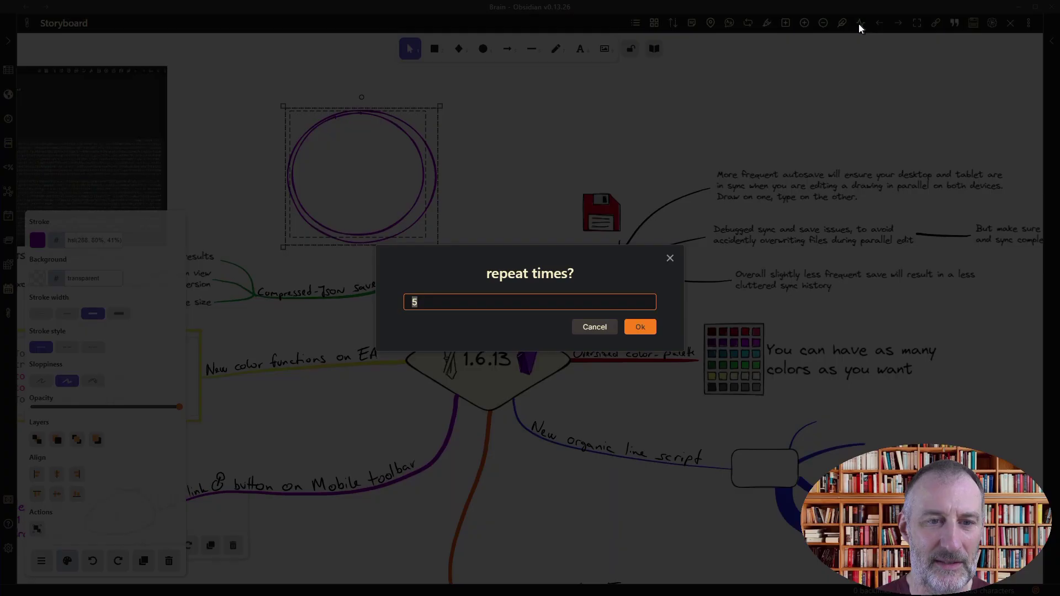
left_click(640, 327)
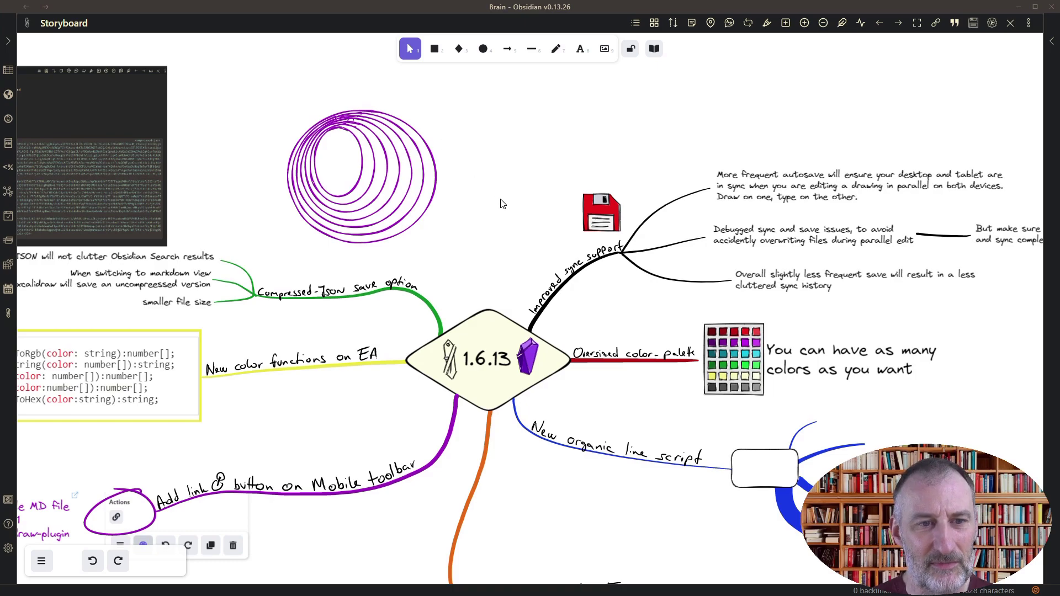
left_click_drag(497, 257, 259, 91)
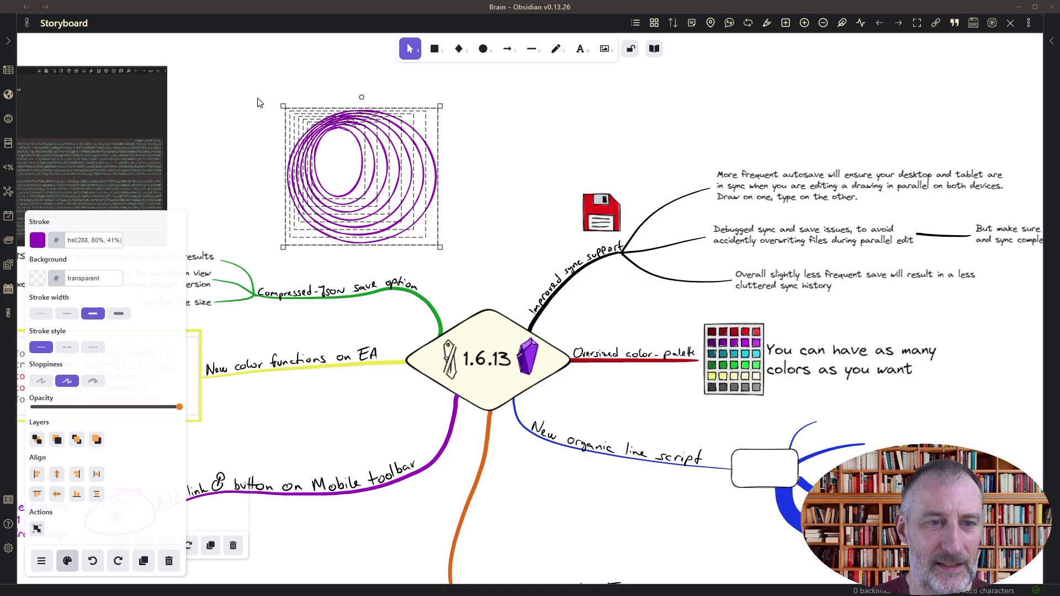
key("Delete")
scroll(499, 213, "down", 3)
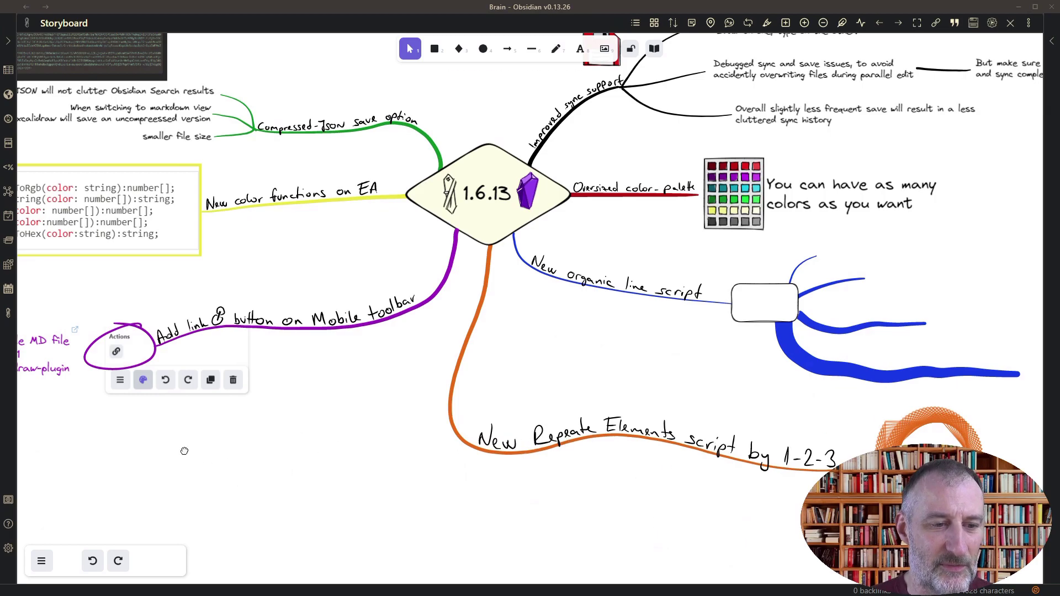
- Drag the 'Markdown embed sample MD file' text up to sit just below the yellow code box
left_click_drag(185, 447, 417, 493)
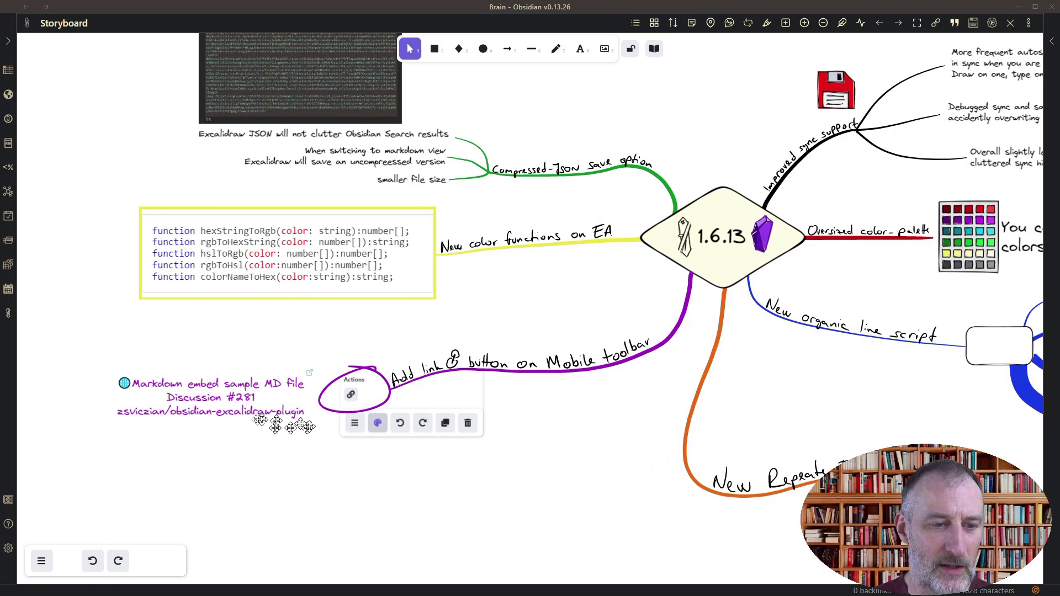
left_click(523, 363)
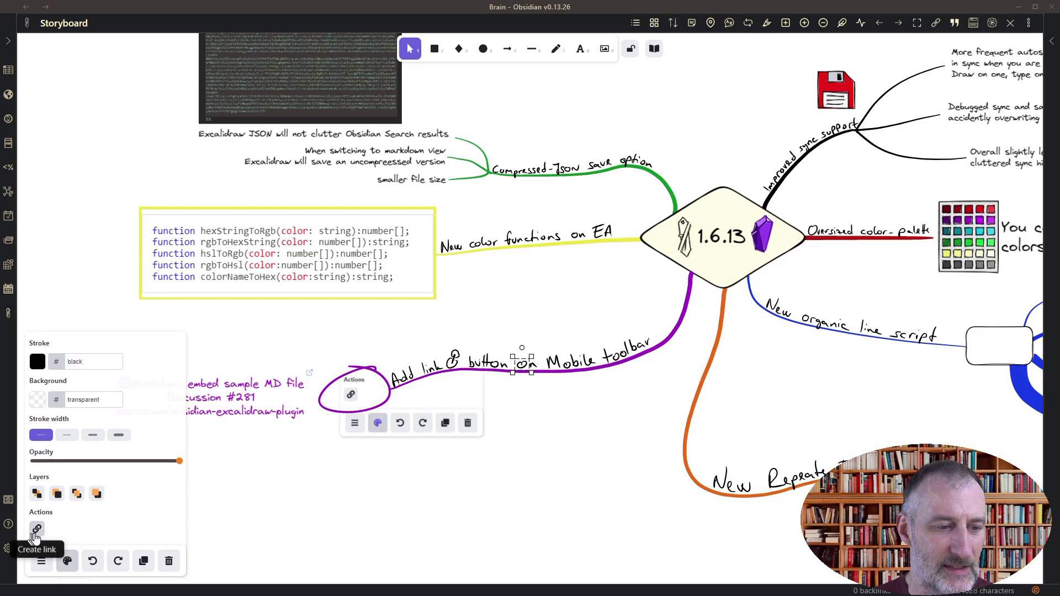
left_click(500, 535)
left_click(215, 398)
left_click_drag(215, 398, 259, 340)
left_click(218, 418)
left_click(296, 508)
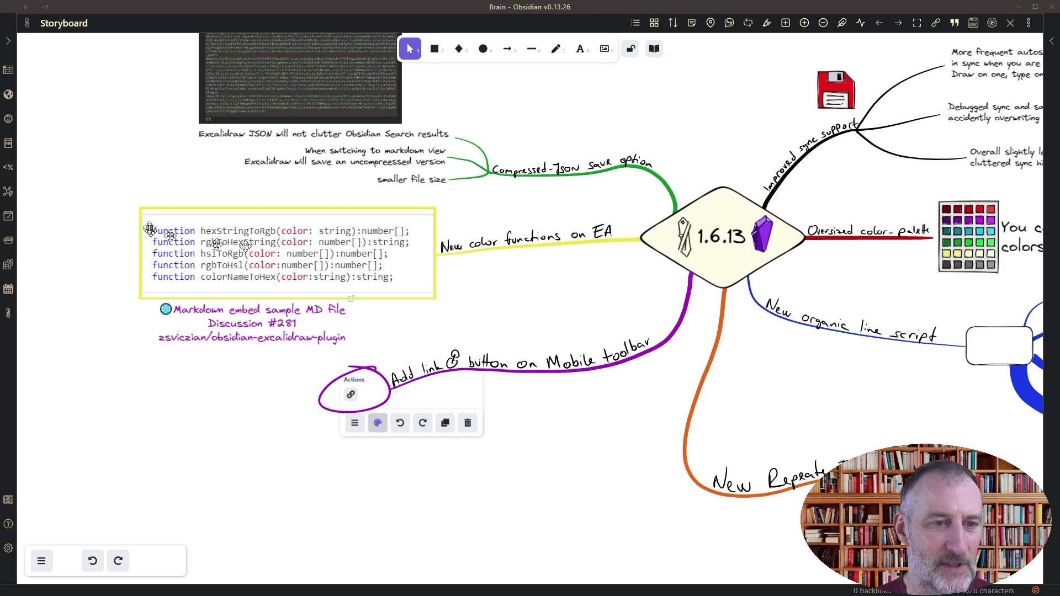
- View the New API functions note's code source in a split pane, close it, and nudge the link text down
left_click(283, 259, "ctrl")
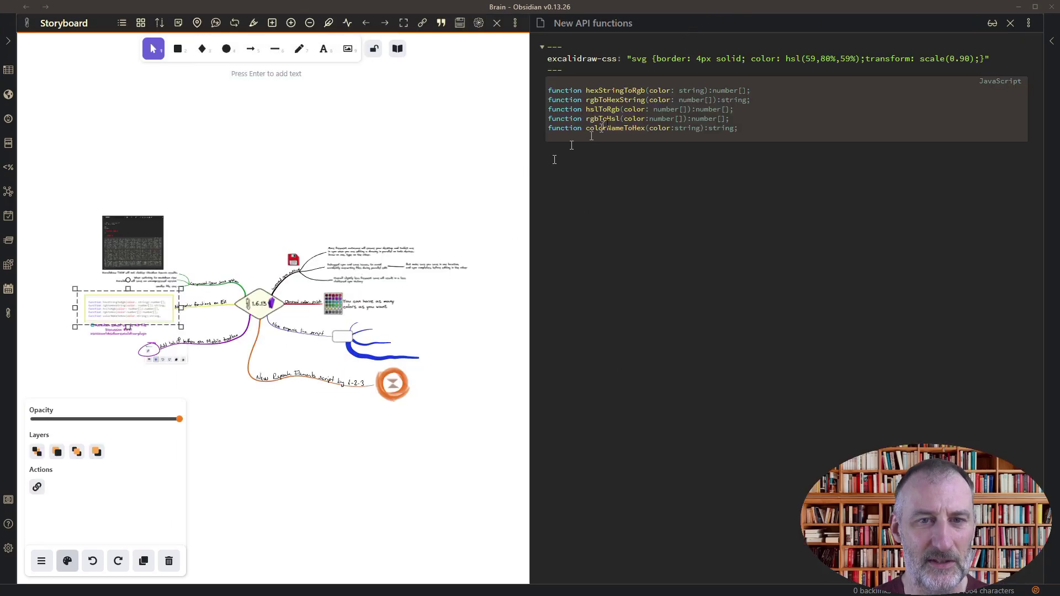
left_click(617, 99)
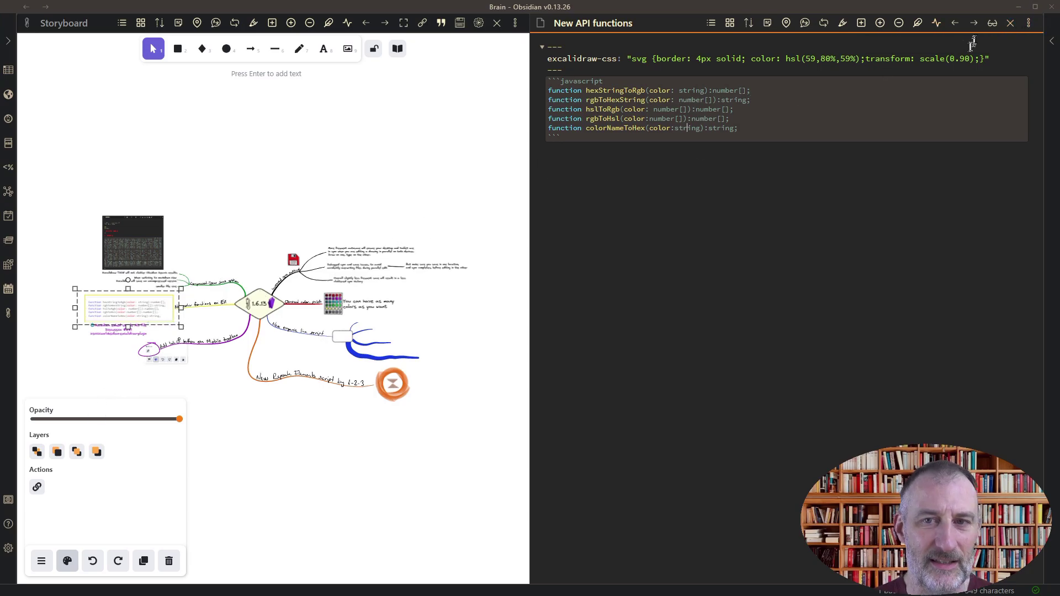
left_click(1012, 24)
left_click(204, 357)
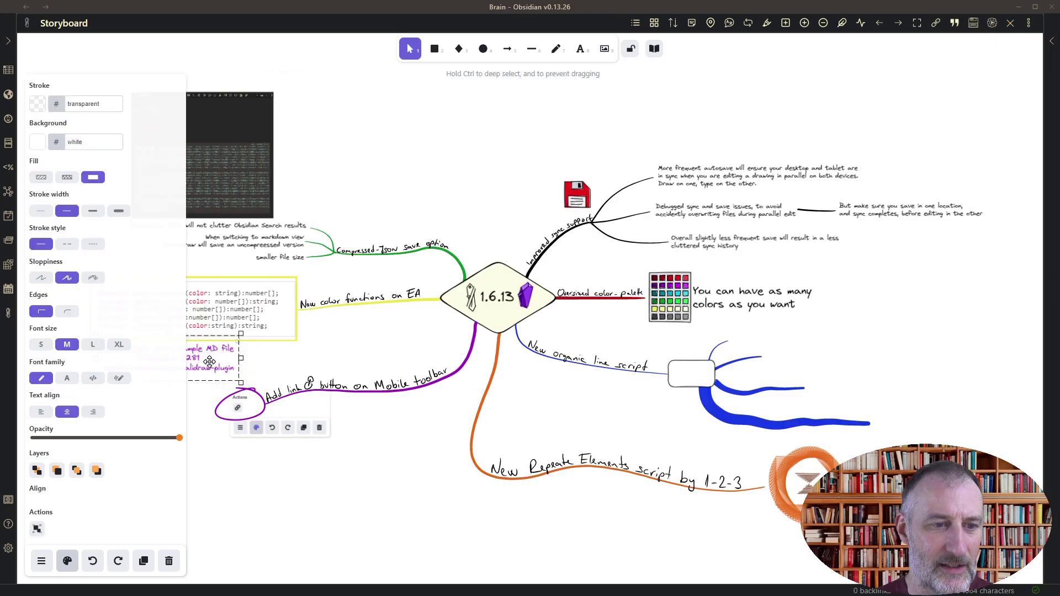
left_click_drag(236, 347, 236, 356)
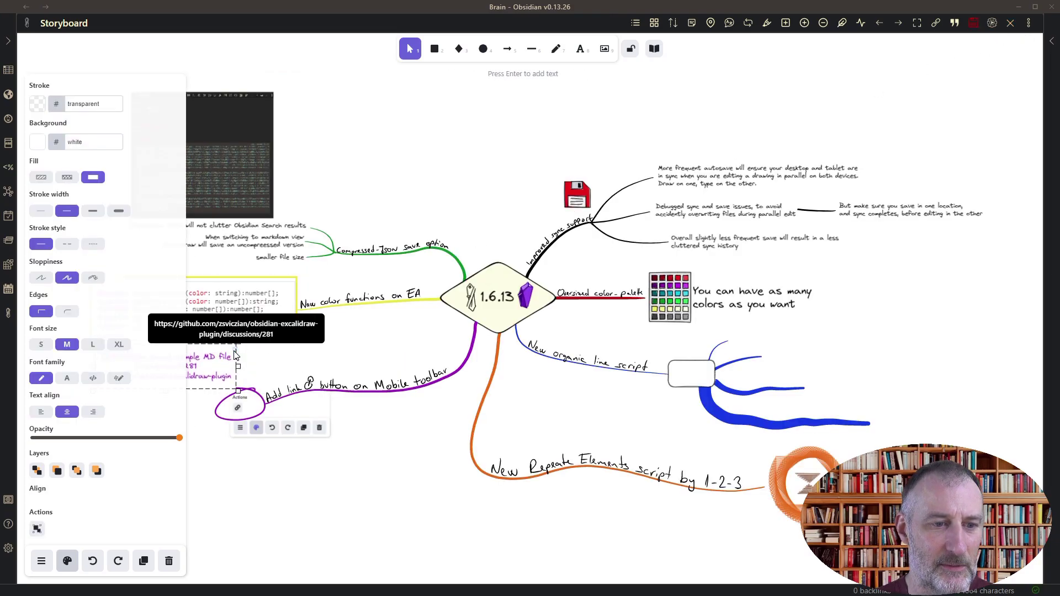
- Open GitHub discussion #281 from the link, scroll through its CSS, and minimize Chrome
left_click(234, 355, "ctrl")
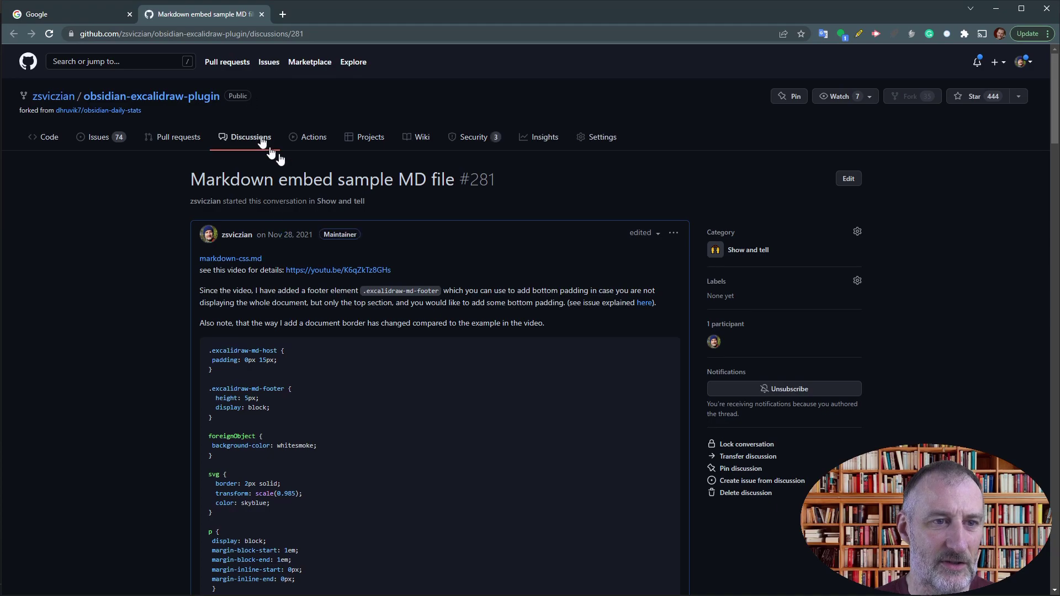
scroll(333, 388, "down", 1)
scroll(333, 388, "down", 20)
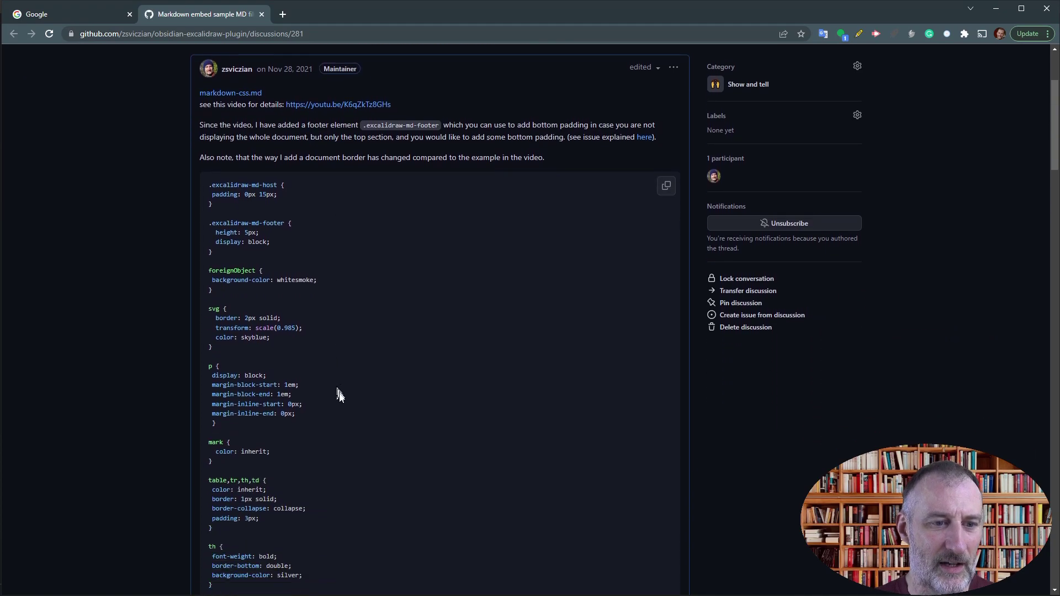
scroll(356, 458, "down", 5)
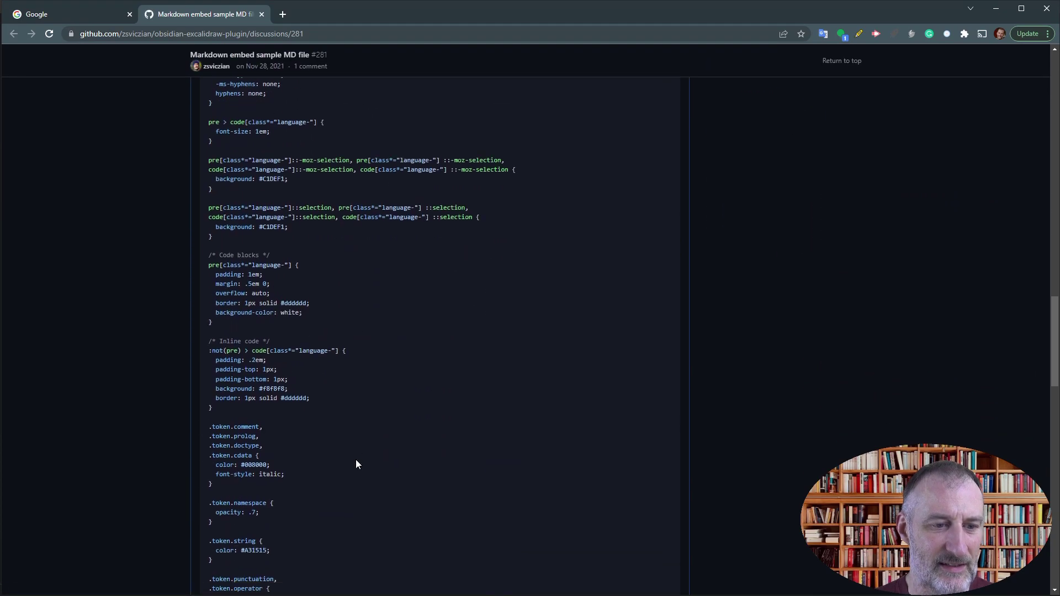
scroll(355, 468, "up", 20)
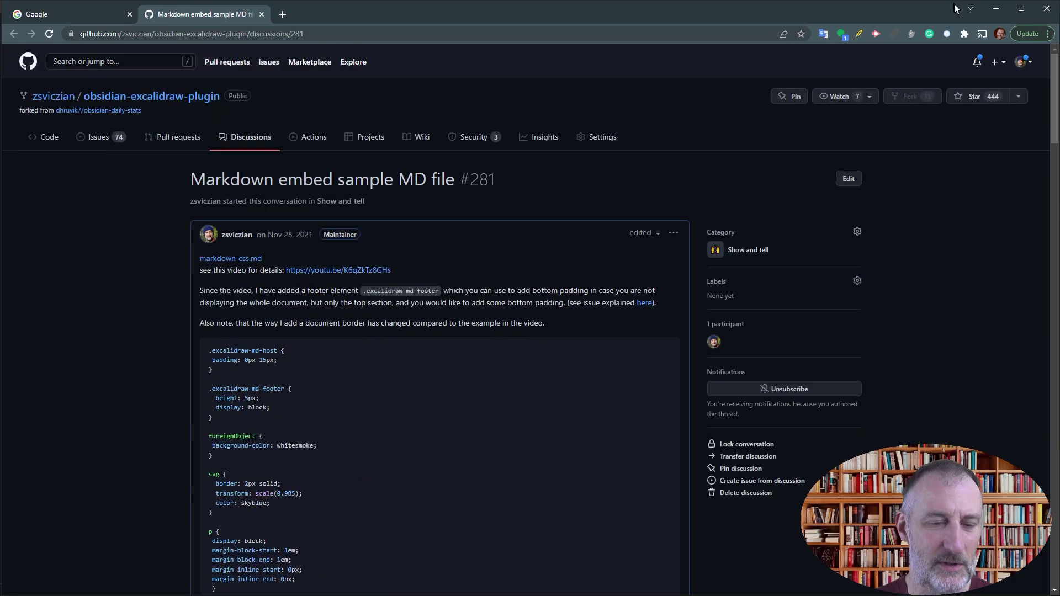
left_click(995, 8)
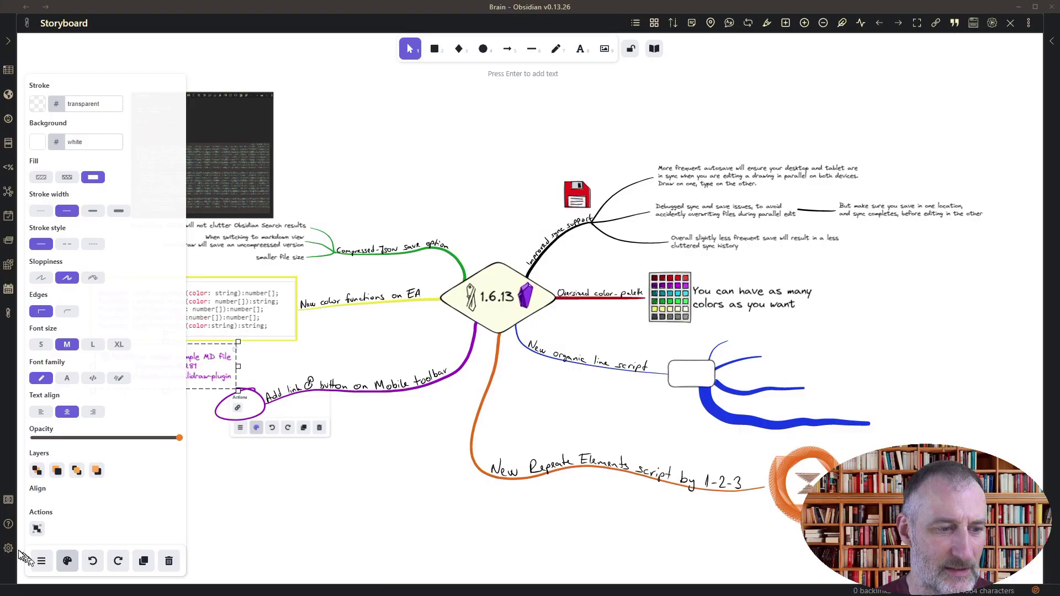
- Check that the Excalidraw settings list markdown-css as the markdown-embed CSS file, then close settings
left_click(291, 508)
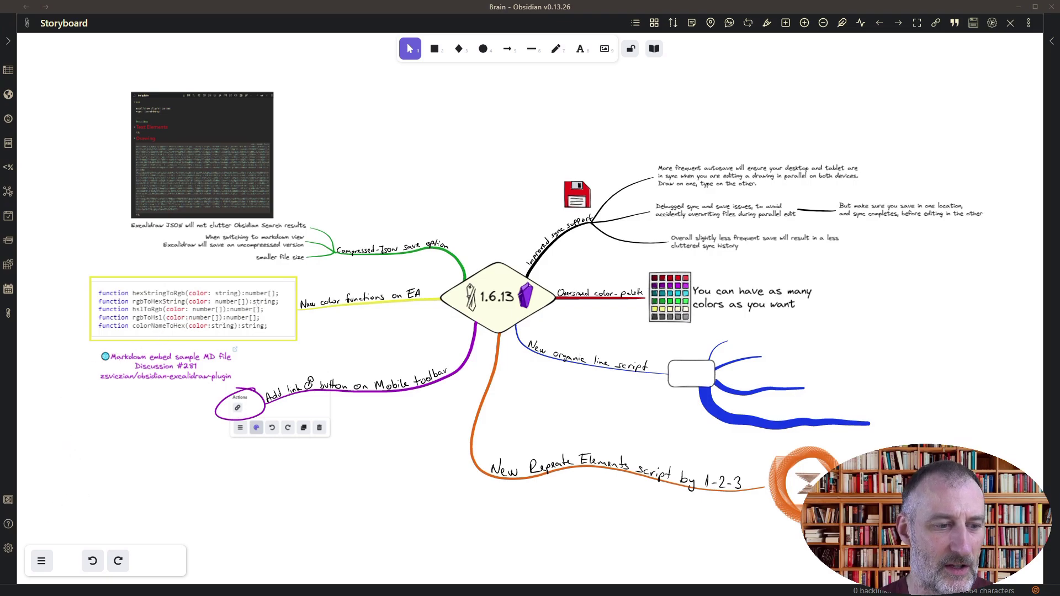
left_click(8, 554)
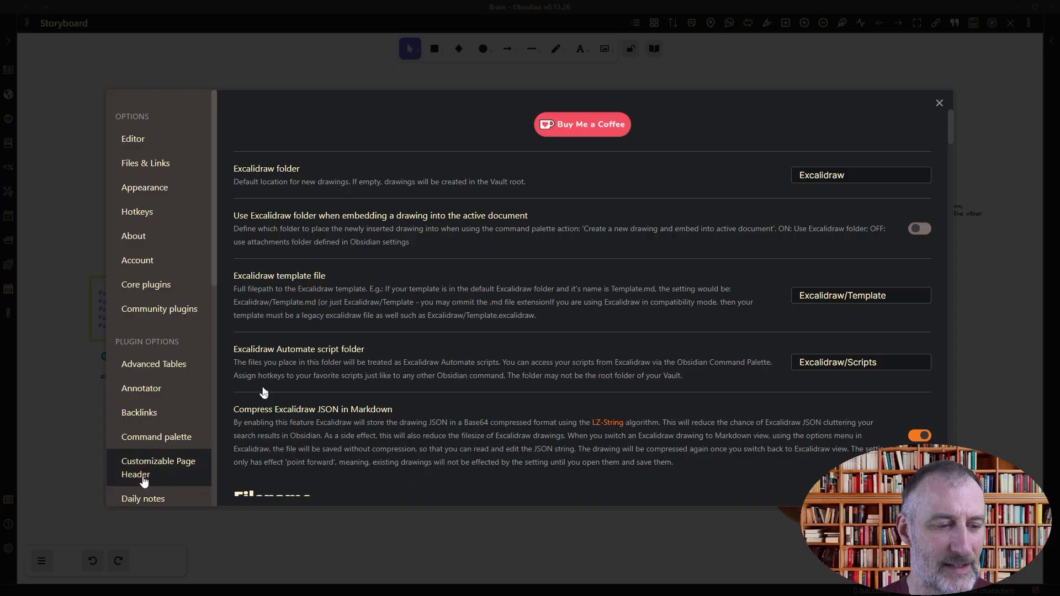
scroll(514, 259, "down", 3)
scroll(510, 285, "down", 15)
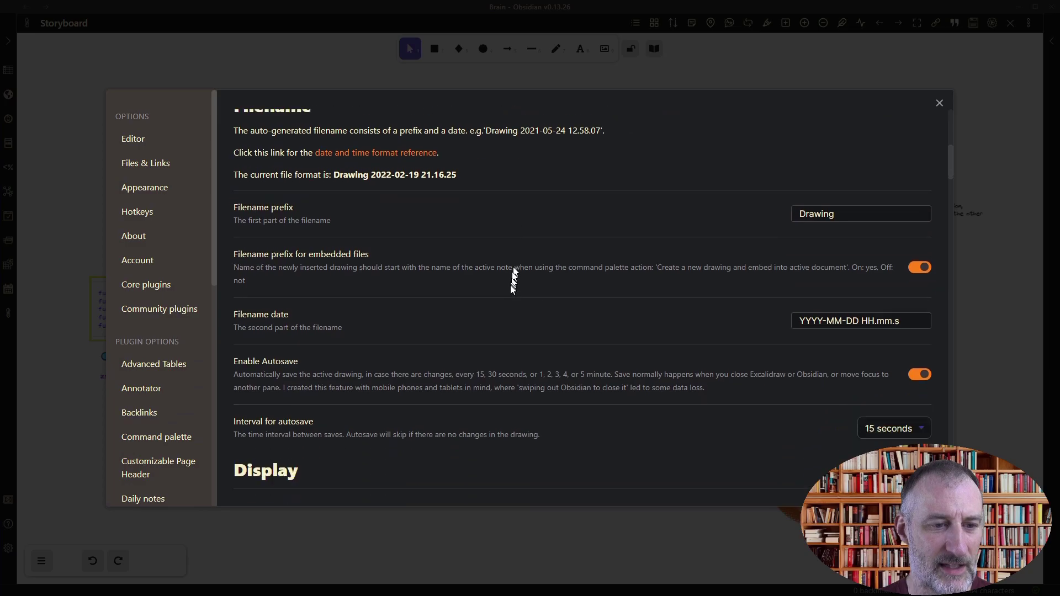
scroll(503, 307, "down", 15)
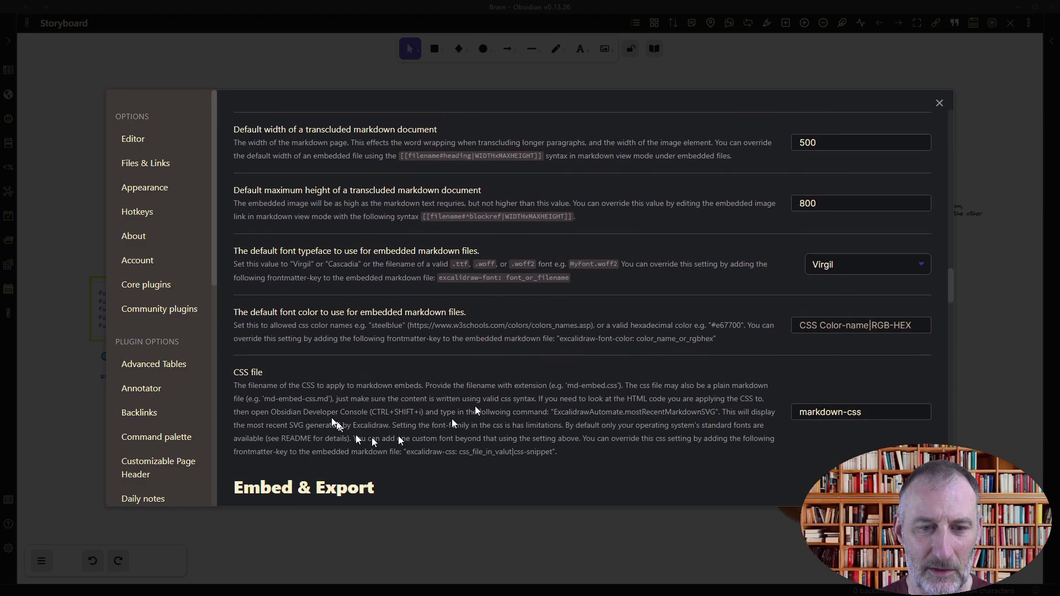
scroll(267, 381, "up", 2)
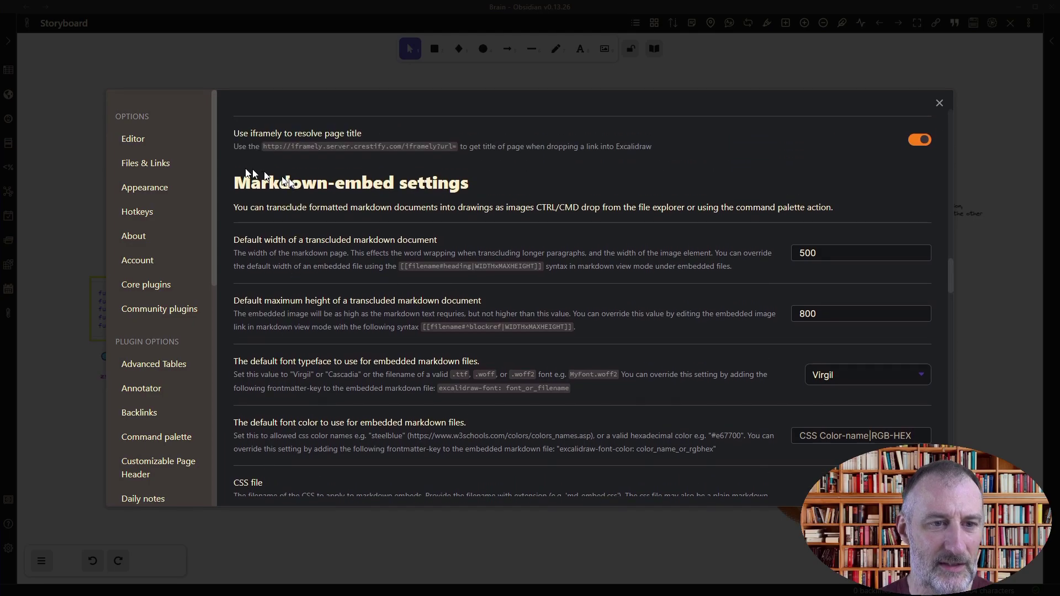
scroll(395, 215, "down", 1)
scroll(386, 238, "down", 4)
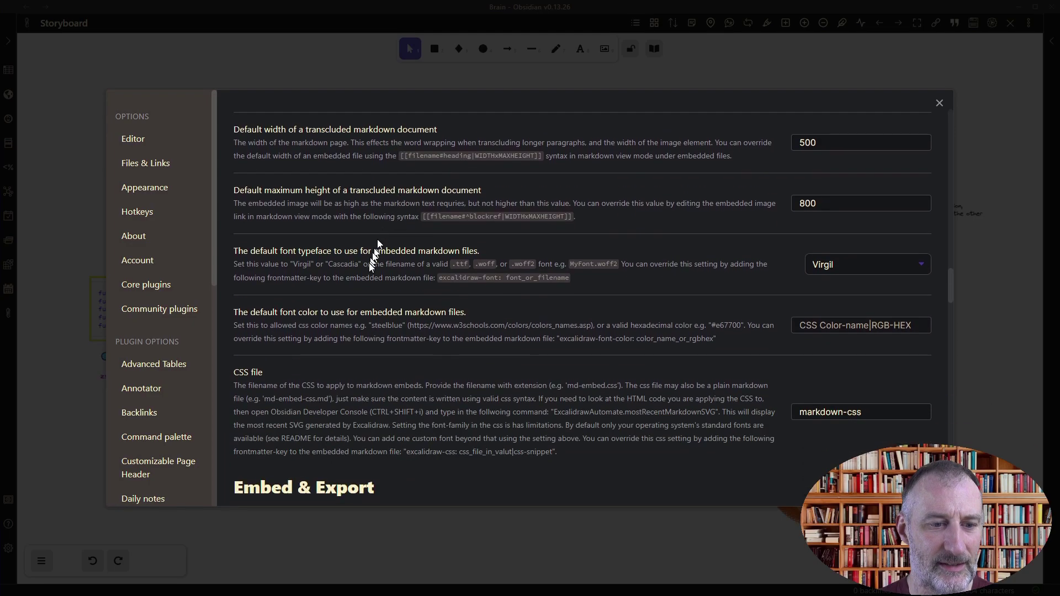
left_click_drag(872, 301, 803, 307)
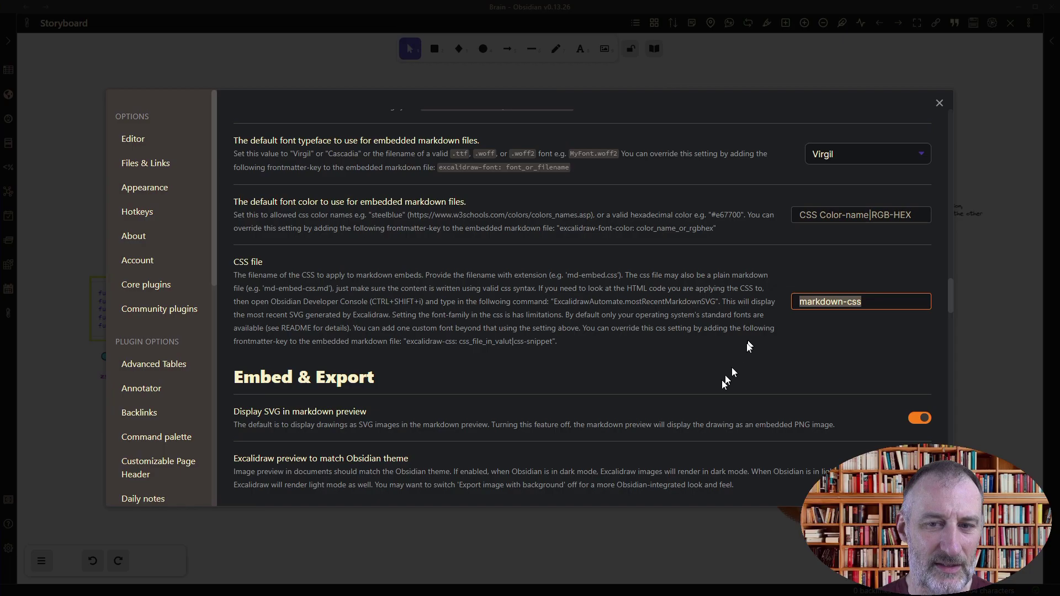
left_click(608, 546)
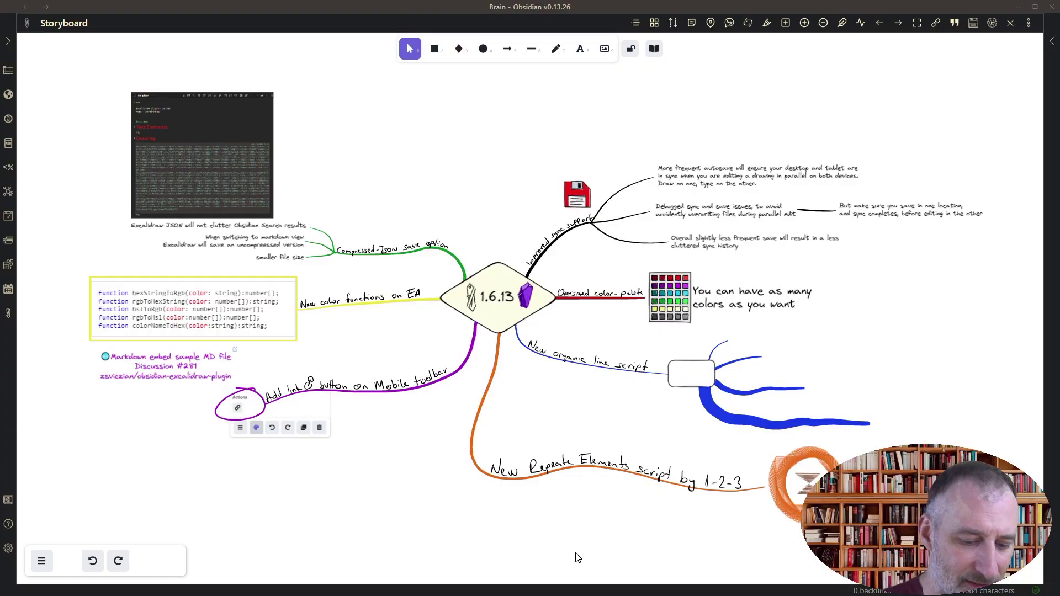
key("ctrl+o")
type("mar")
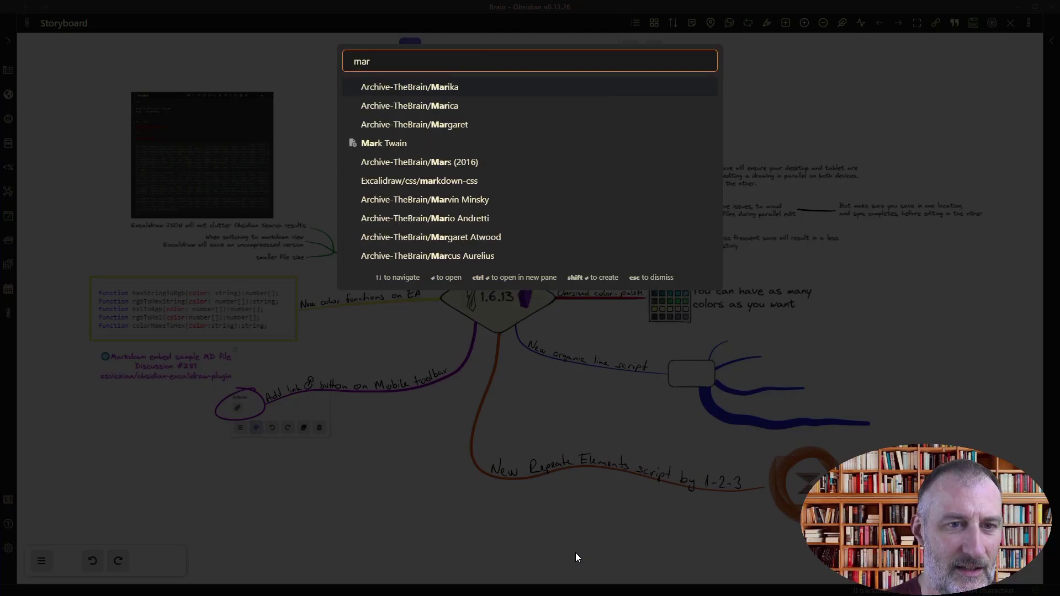
type("kdown")
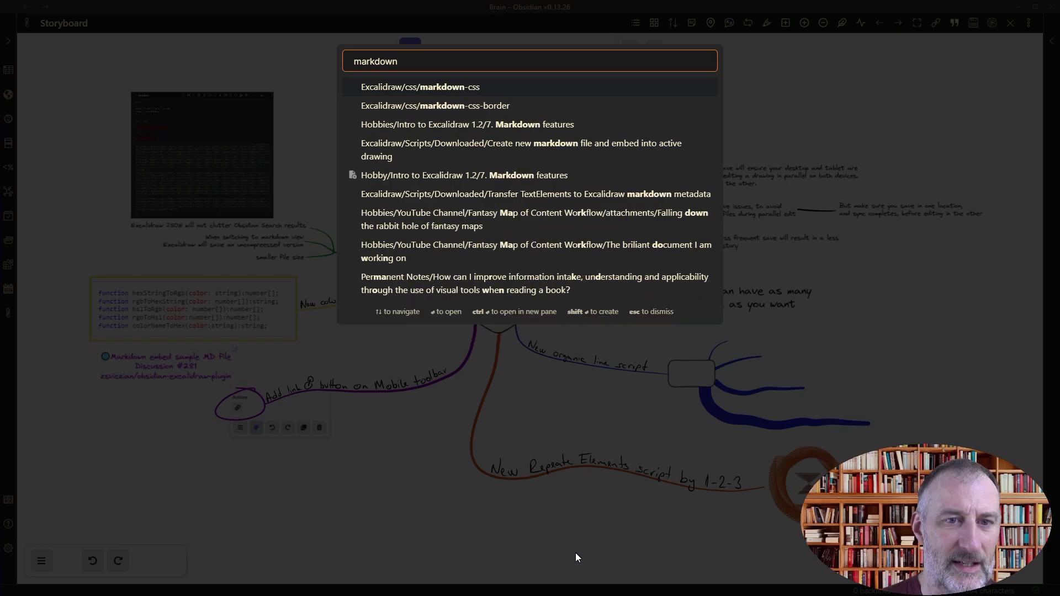
left_click(442, 89)
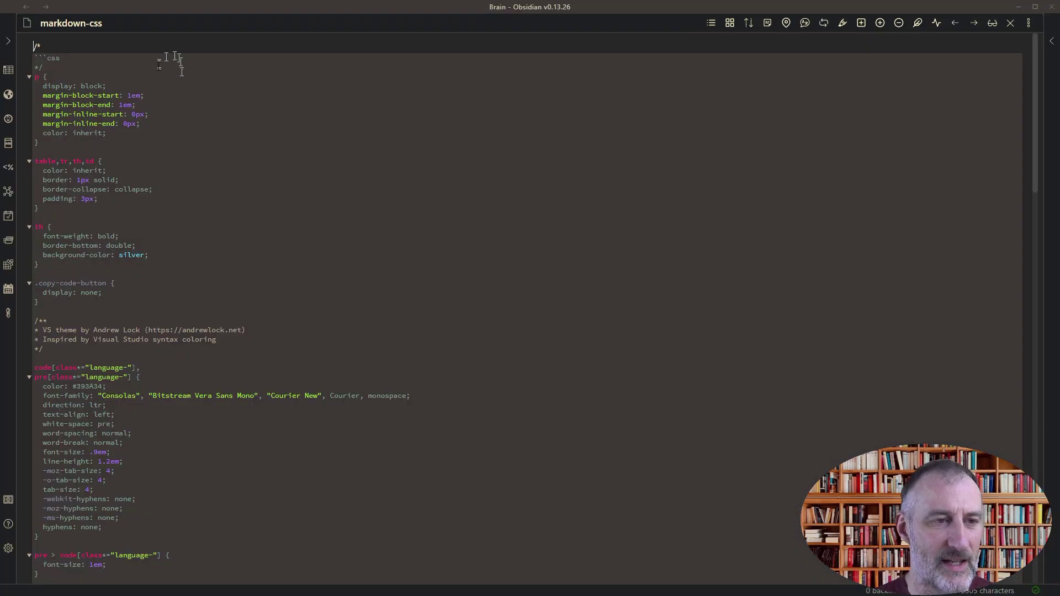
scroll(190, 211, "down", 5)
scroll(190, 211, "down", 15)
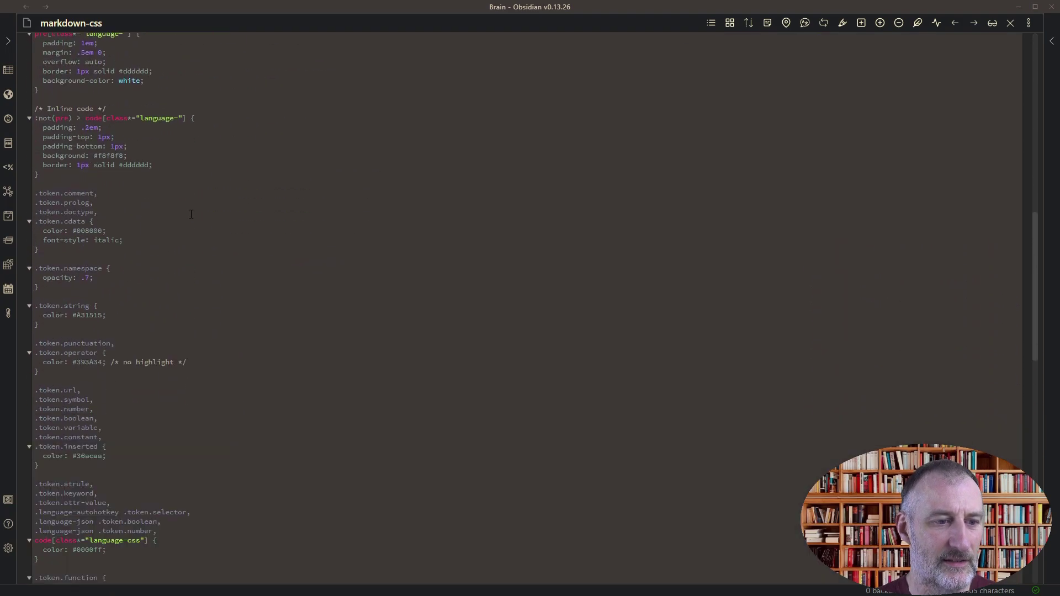
scroll(196, 232, "up", 15)
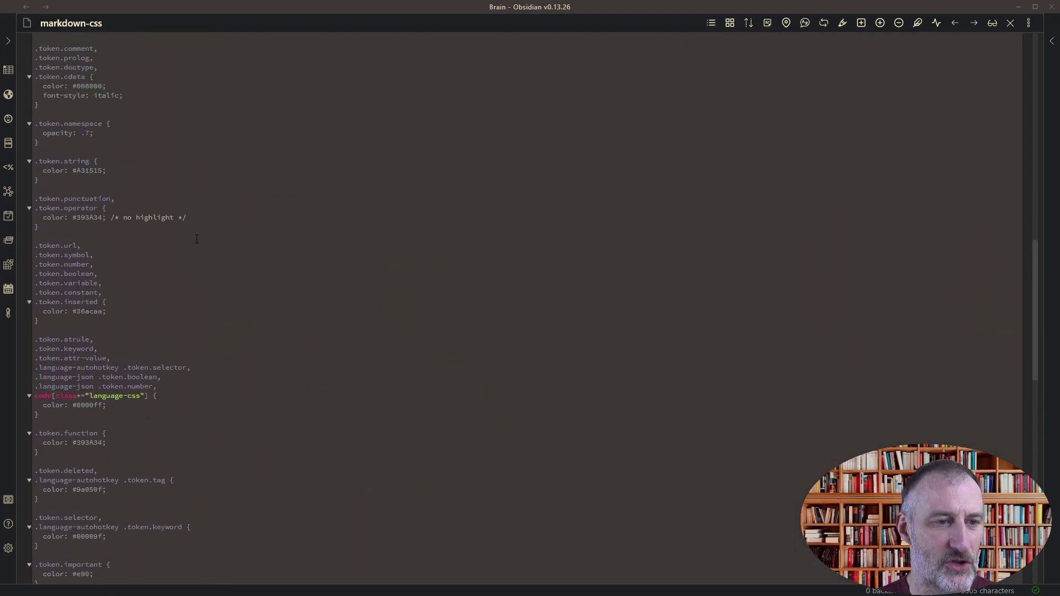
left_click(27, 10)
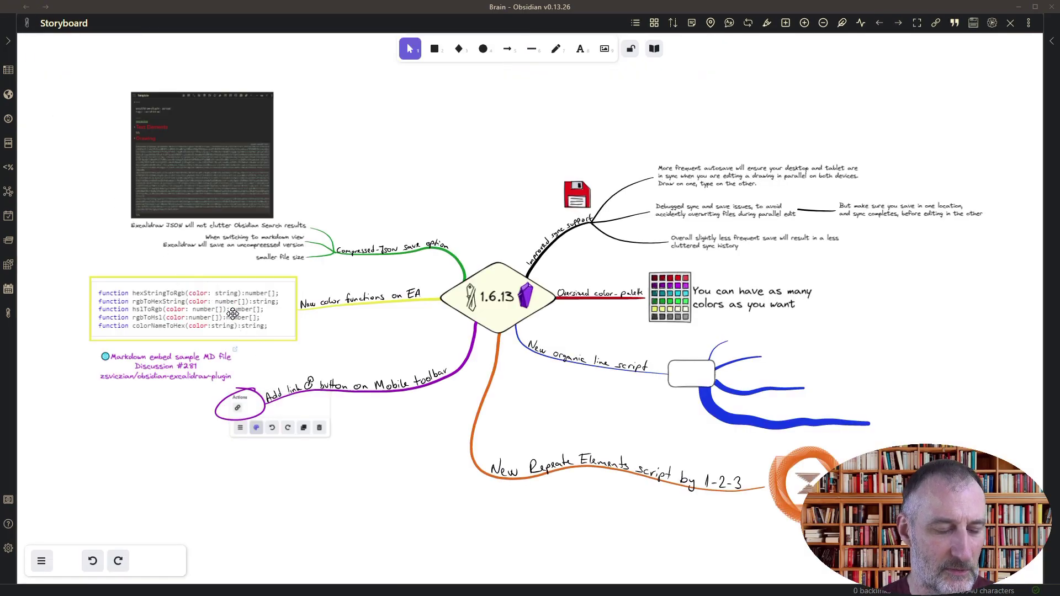
- Open the New API functions note beside the drawing and format a dash line under the code as a three-column table
left_click(232, 314, "ctrl")
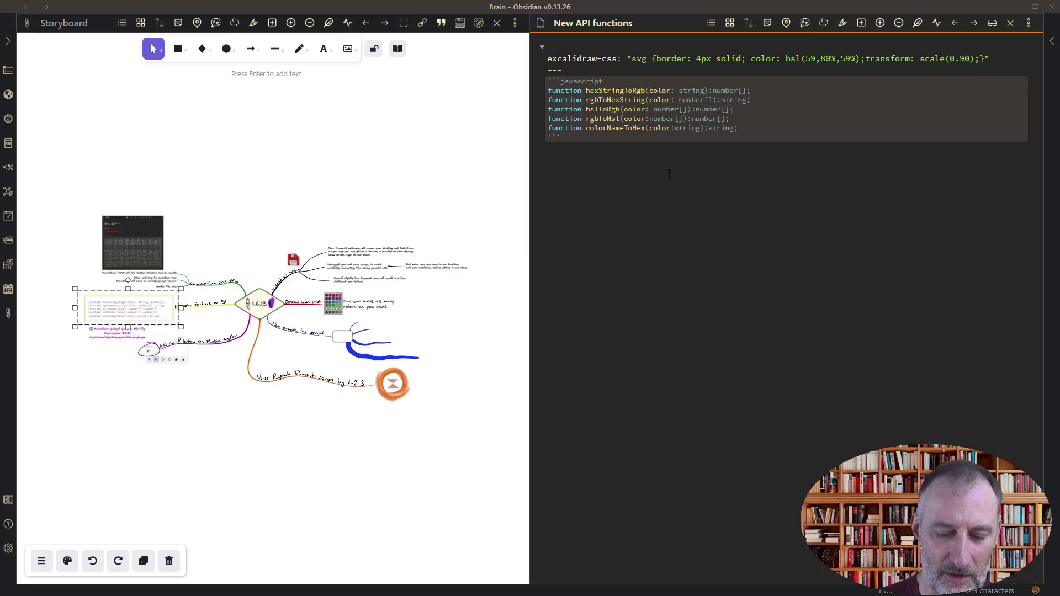
key("Return")
key("Return")
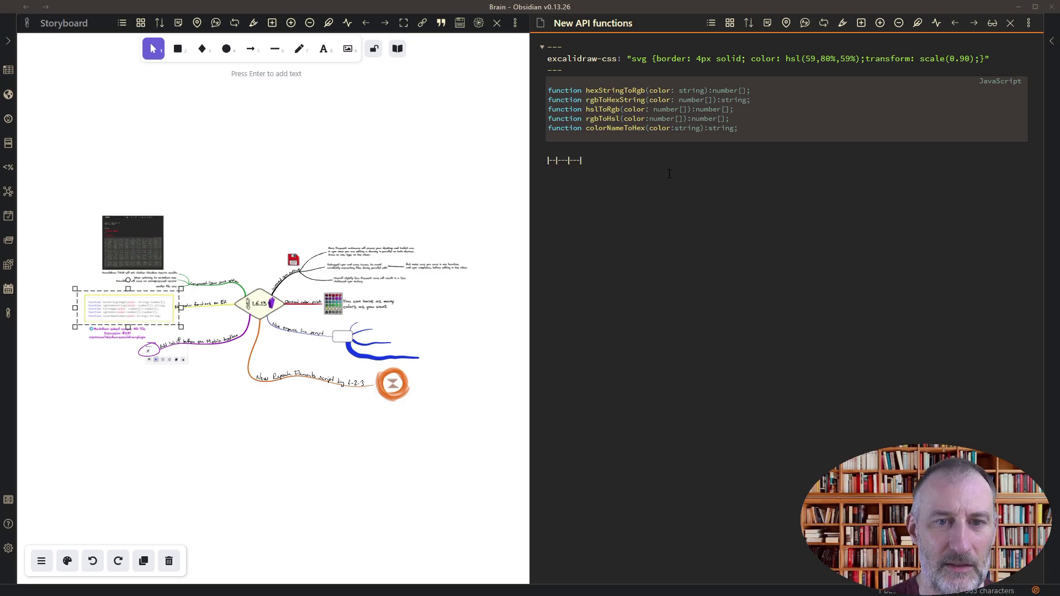
key("shift+Home")
key("Left")
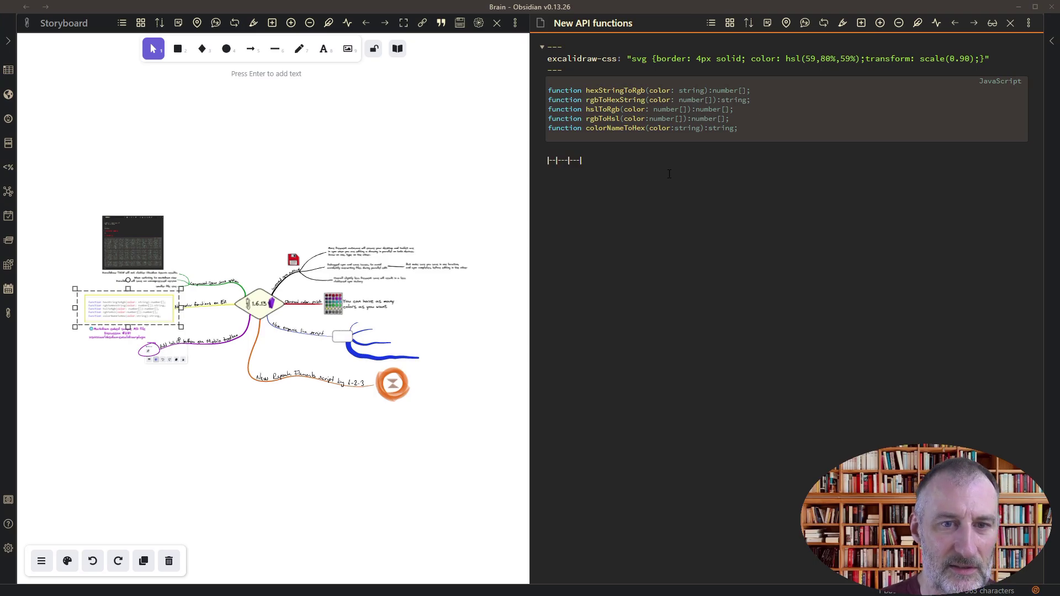
key("Return")
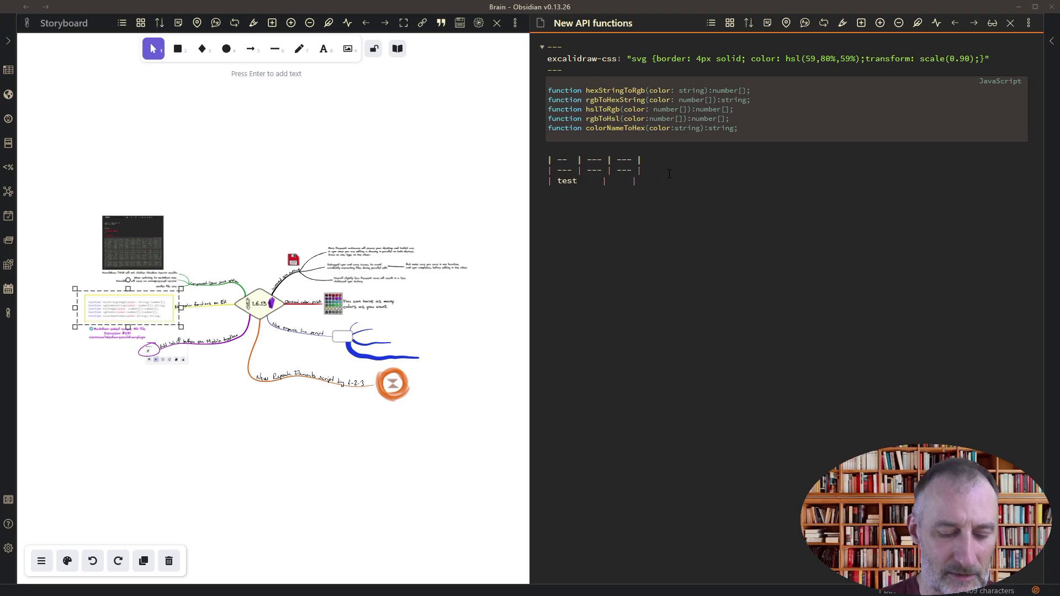
left_click(431, 303)
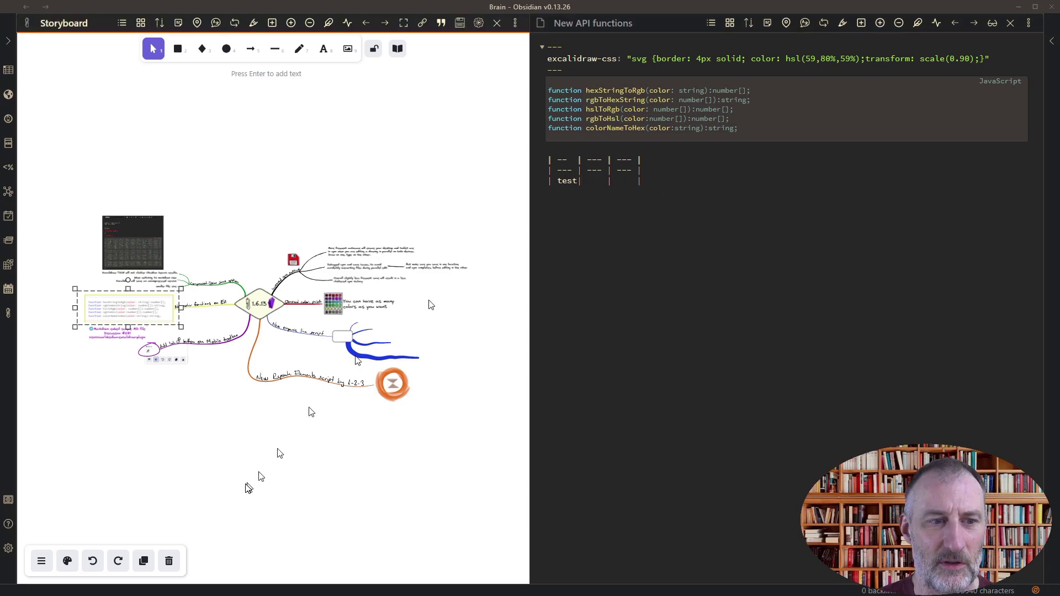
- Type 'Header | A' into the table's header row and check the embed in the drawing
left_click(407, 489)
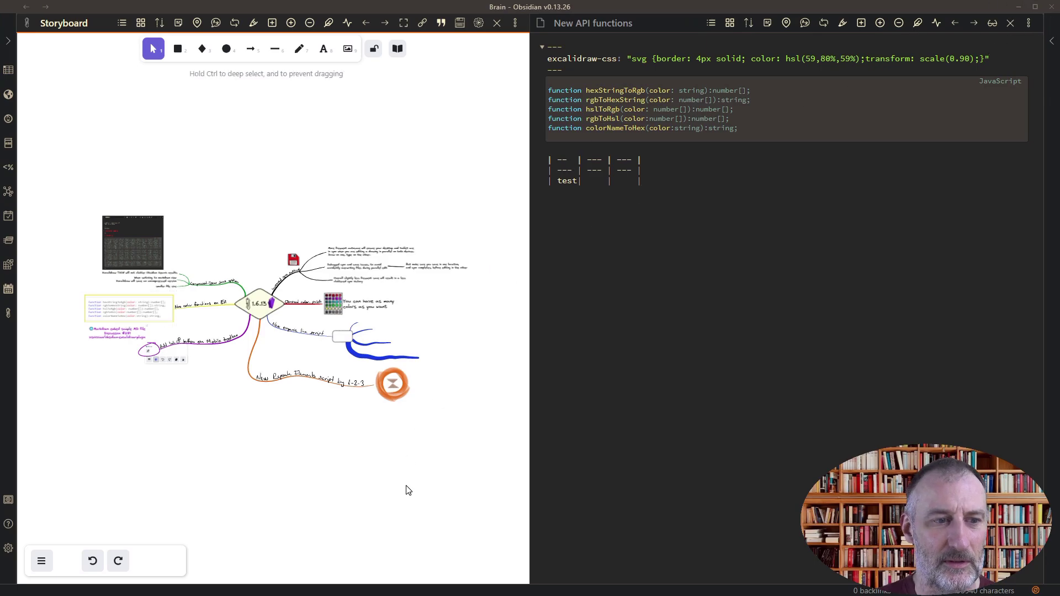
scroll(116, 324, "up", 3)
scroll(116, 324, "up", 3)
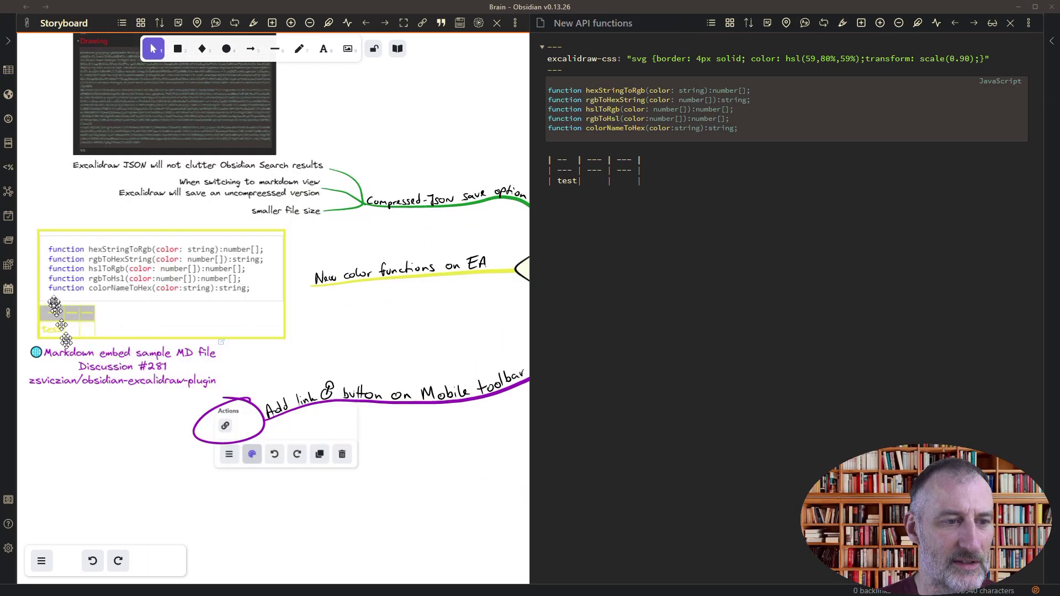
double_click(575, 170)
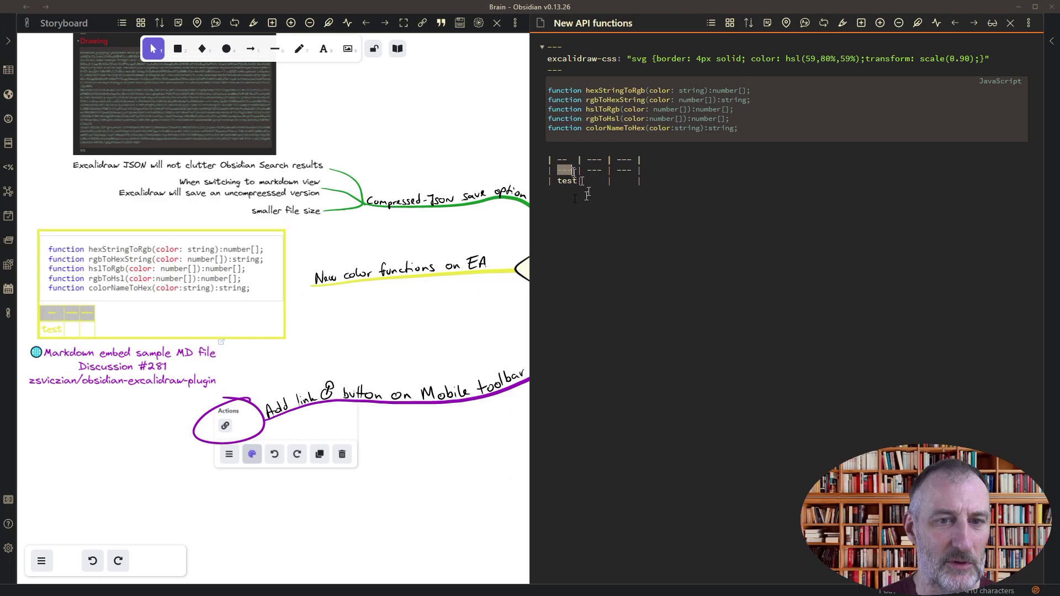
type("Header | ")
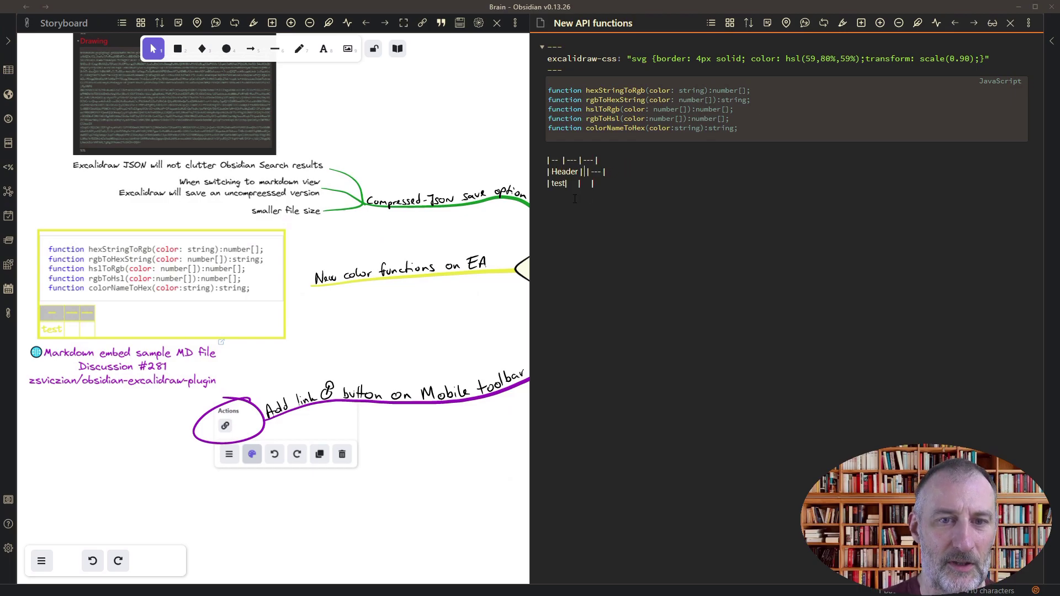
type("A")
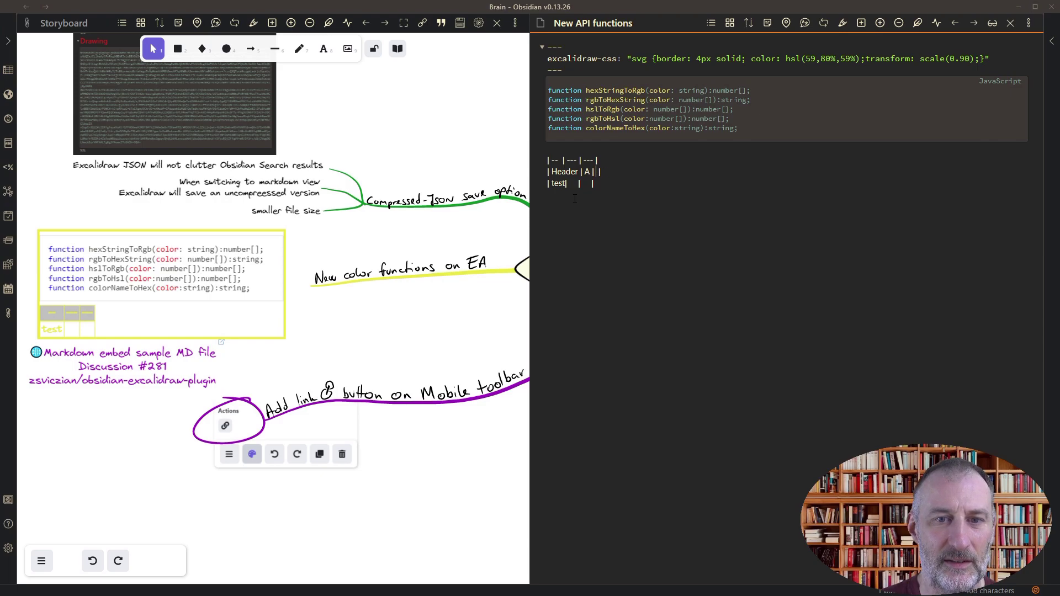
left_click(402, 365)
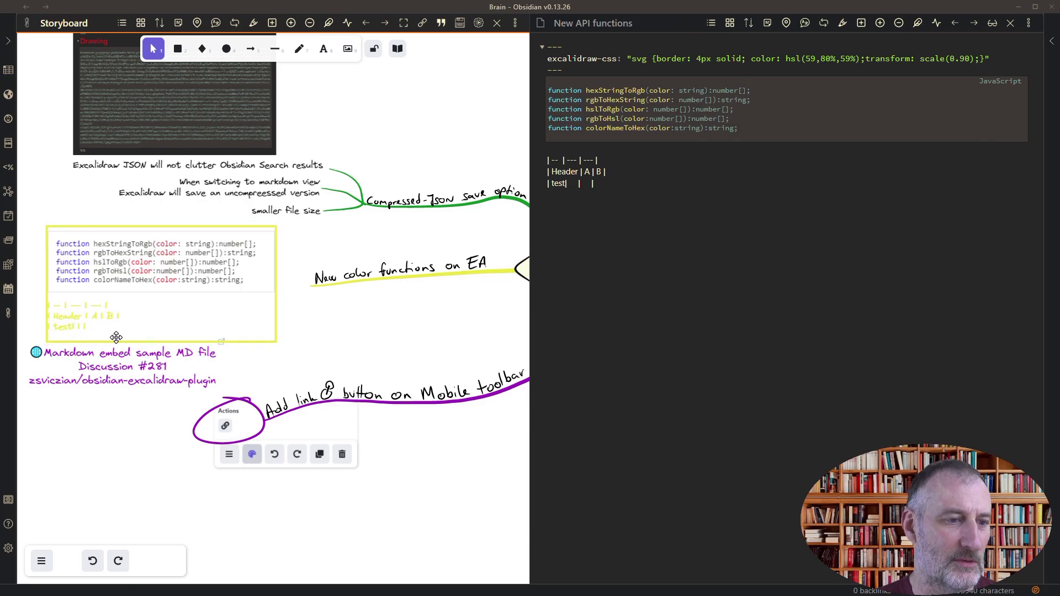
- Add a separator under the Header, A, B row, view the rendered table, then delete the table from the note
left_click(596, 187)
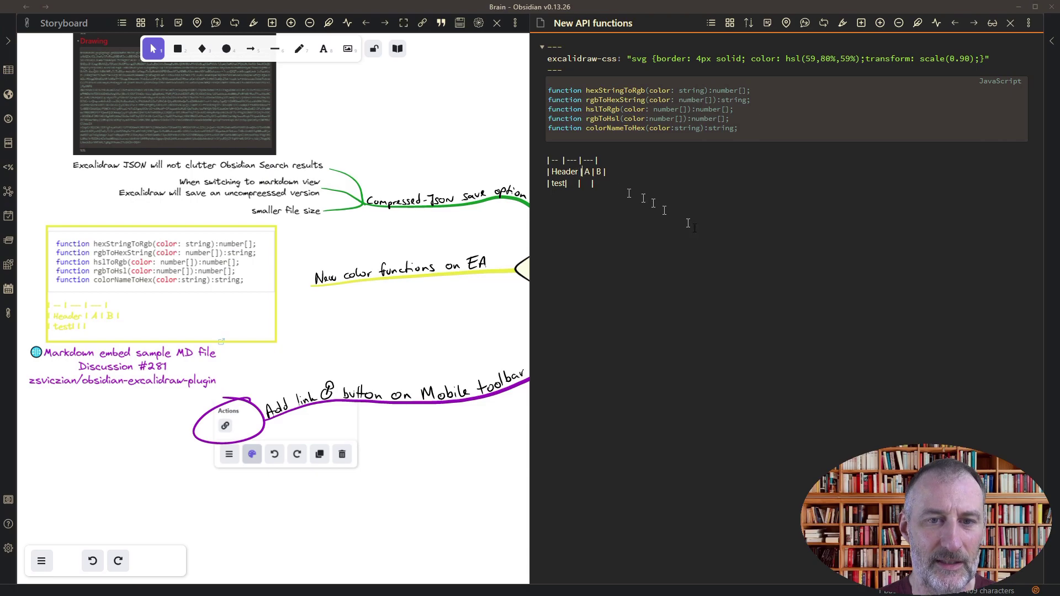
key("Left")
key("Left")
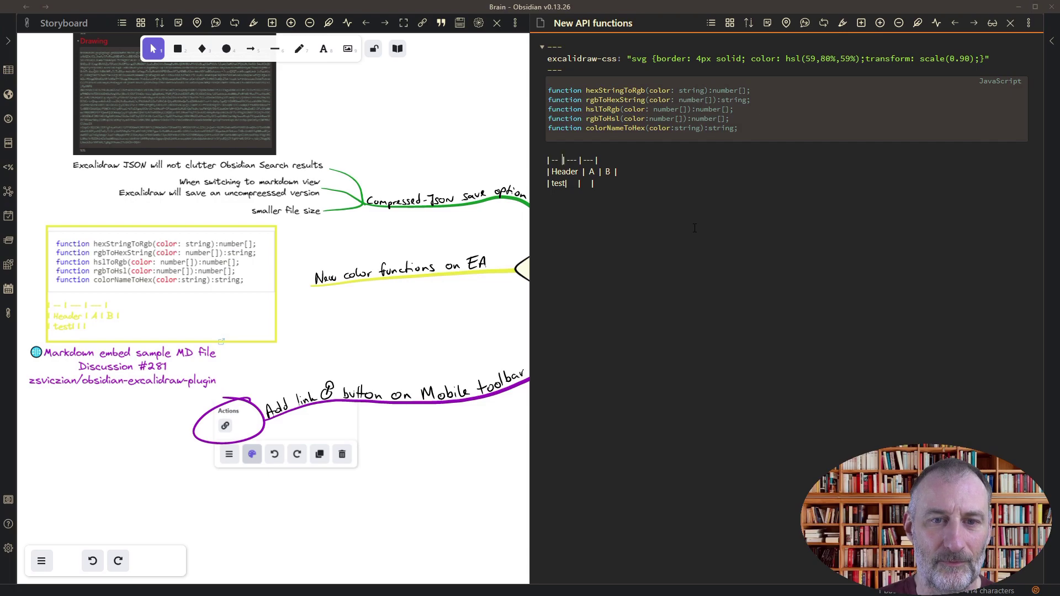
key("ctrl+x")
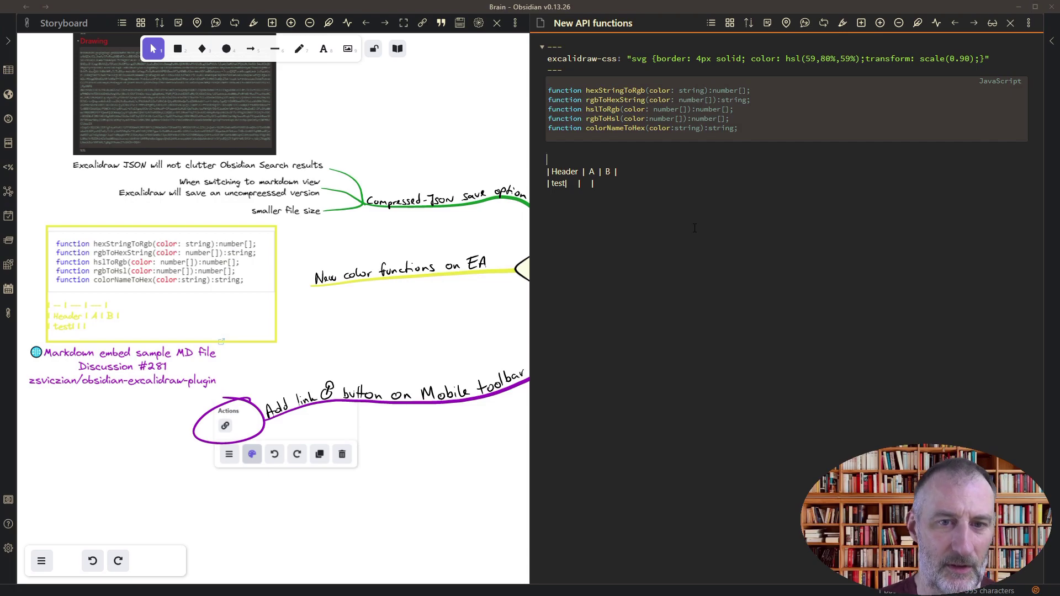
key("ctrl+v")
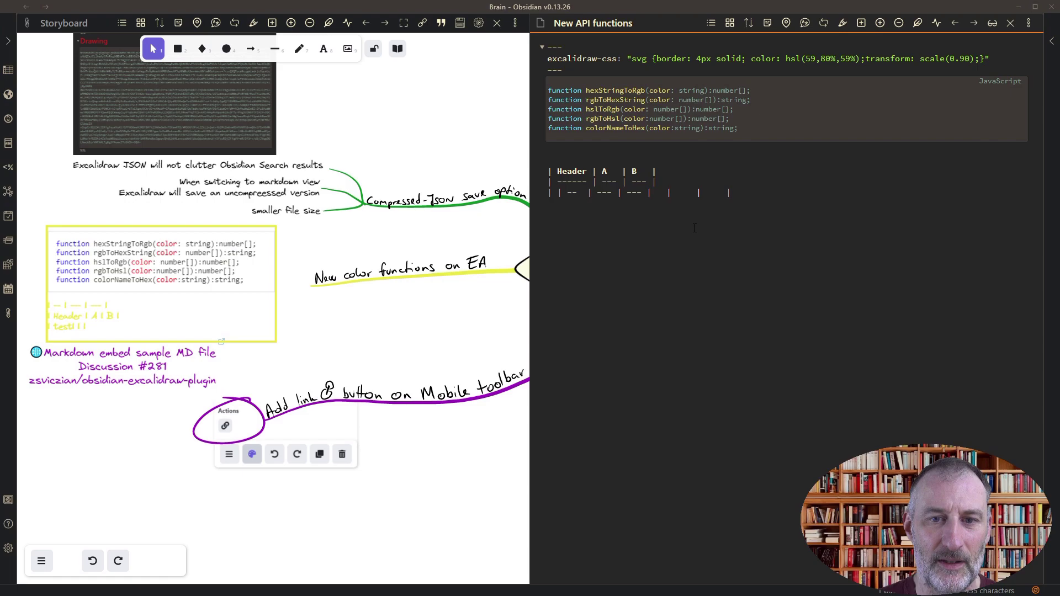
key("ctrl+z")
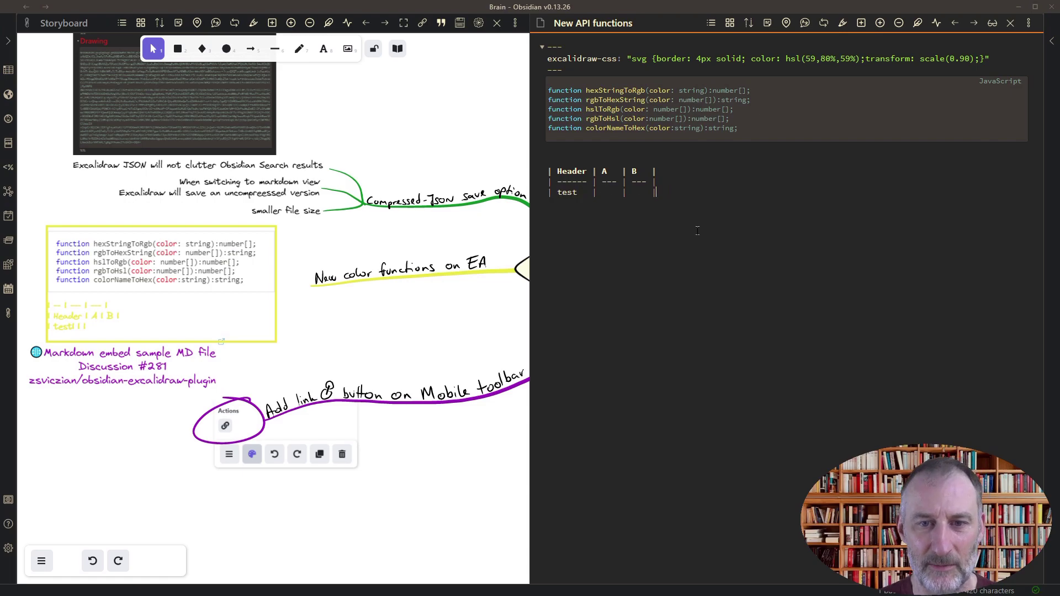
left_click(153, 49)
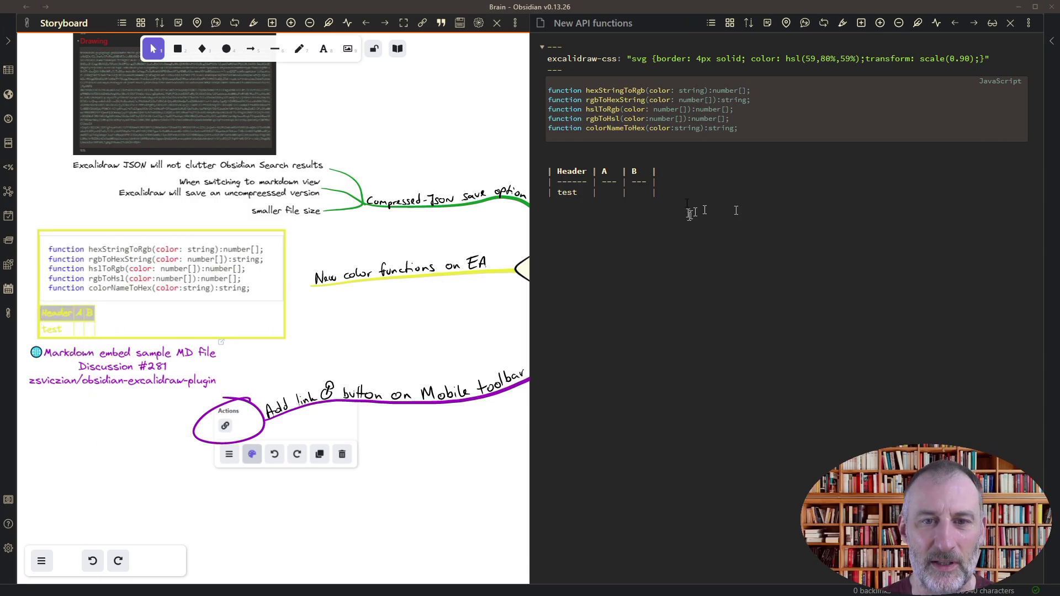
left_click_drag(690, 213, 553, 149)
key("BackSpace")
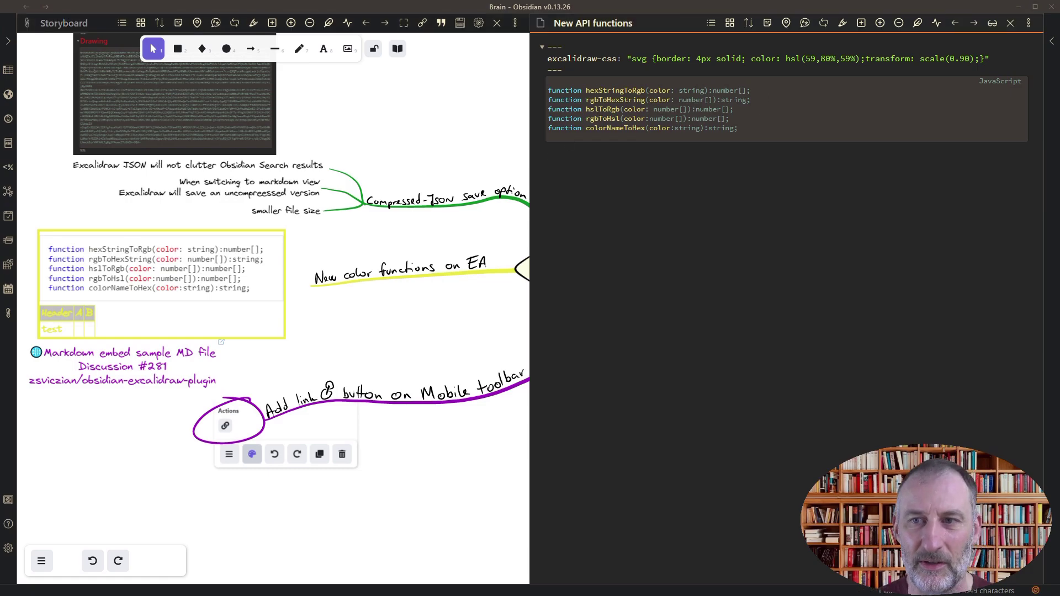
- Close the New API functions note pane so the Storyboard mind map fills the window
left_click(1011, 23)
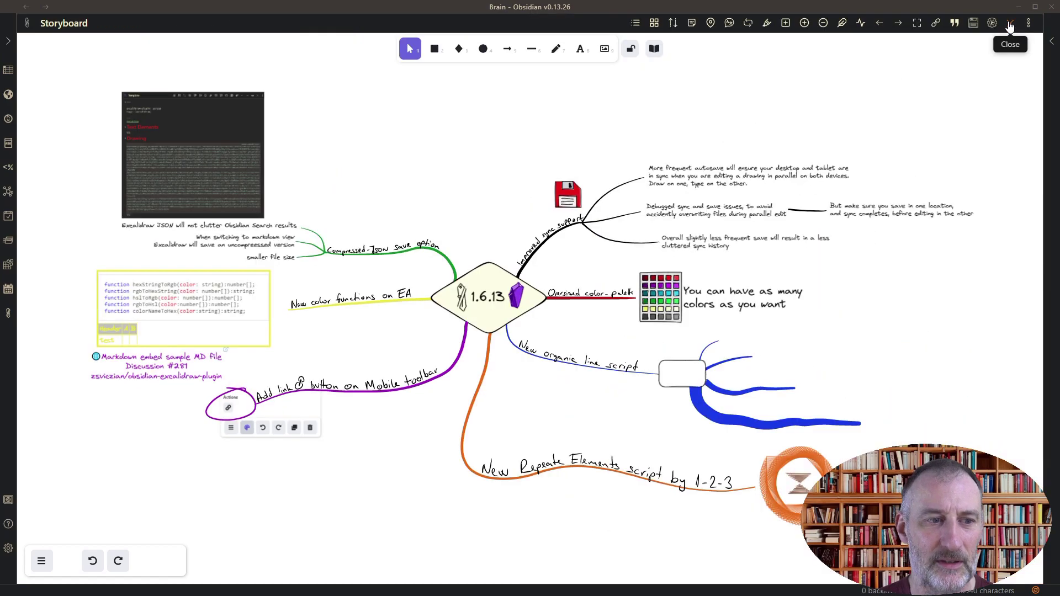